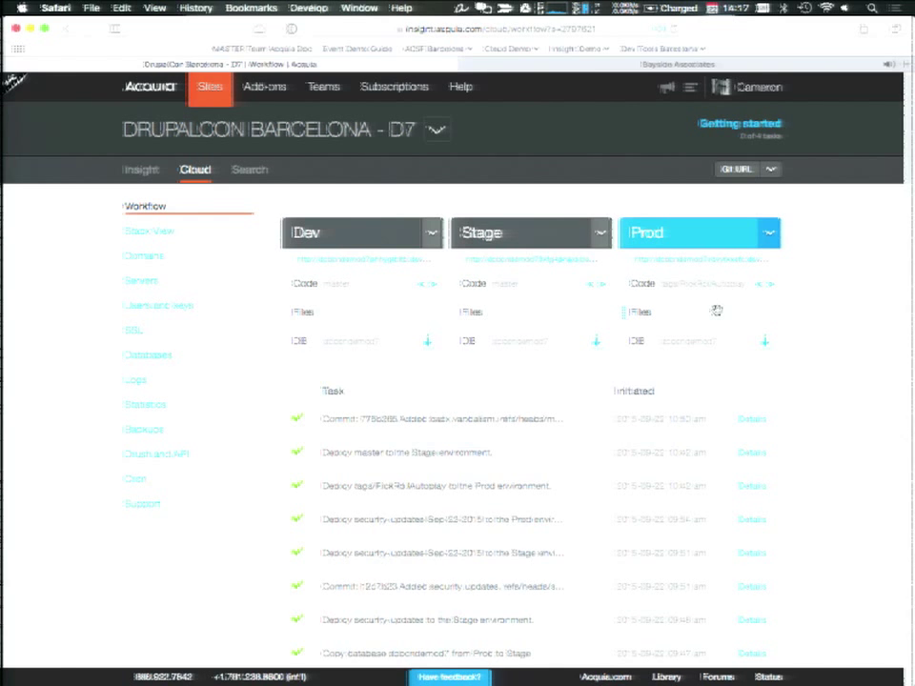
- Switch to Acquia Dev Desktop, pull only the code from Cloud Dev for the dcbcndemod7 Dev site, and open its local site
key("super+Tab")
key("super+Tab")
key("super+Tab")
key("super+Tab")
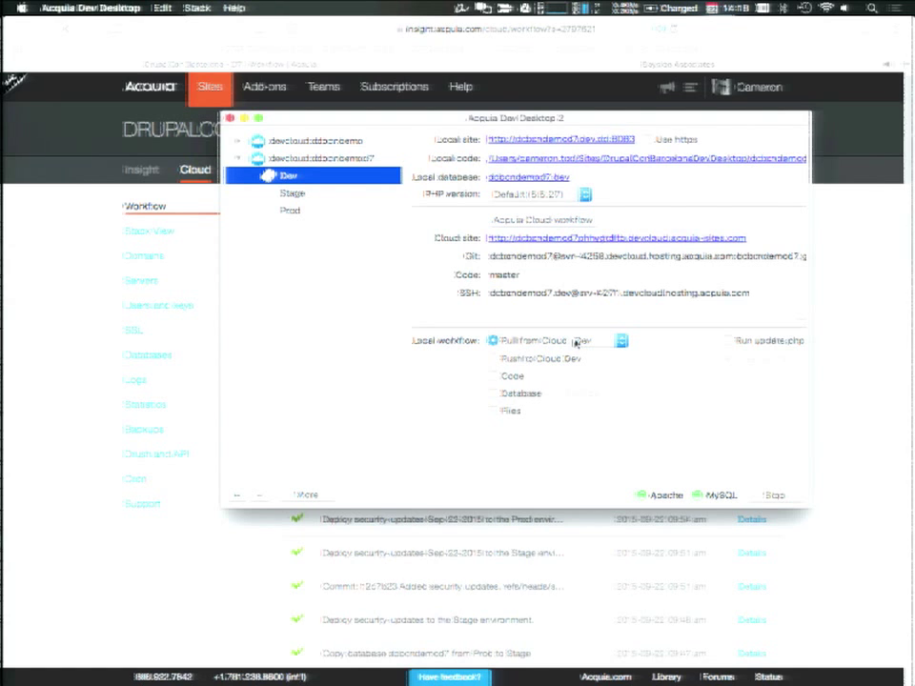
left_click(493, 377)
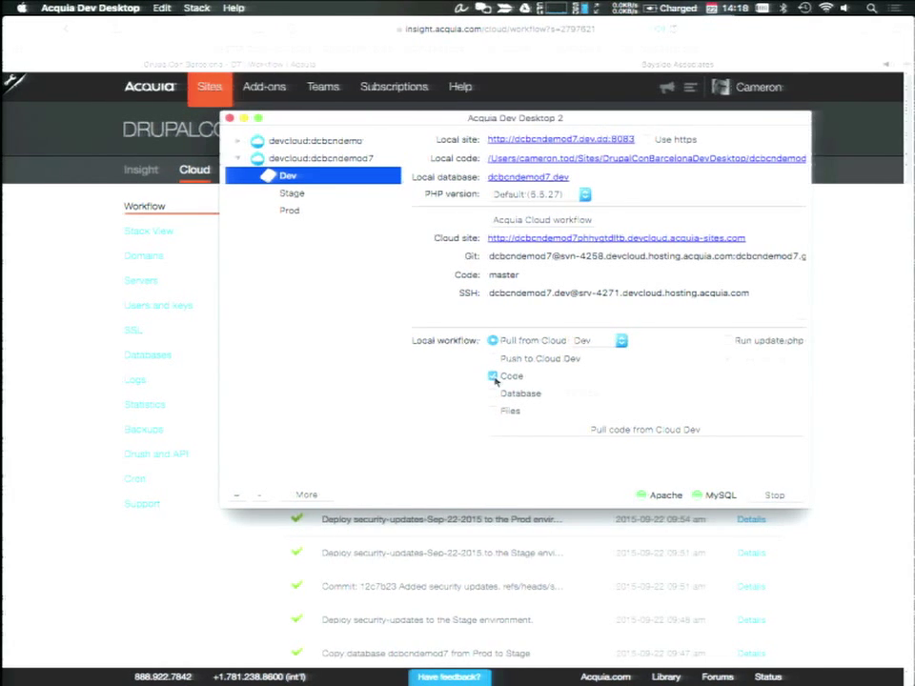
left_click(647, 430)
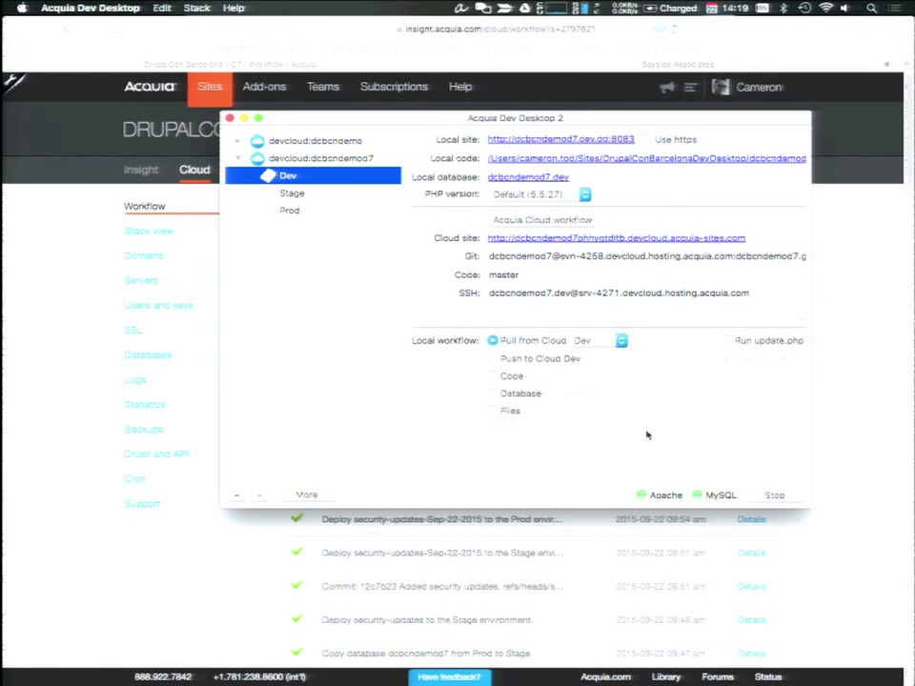
left_click(576, 142)
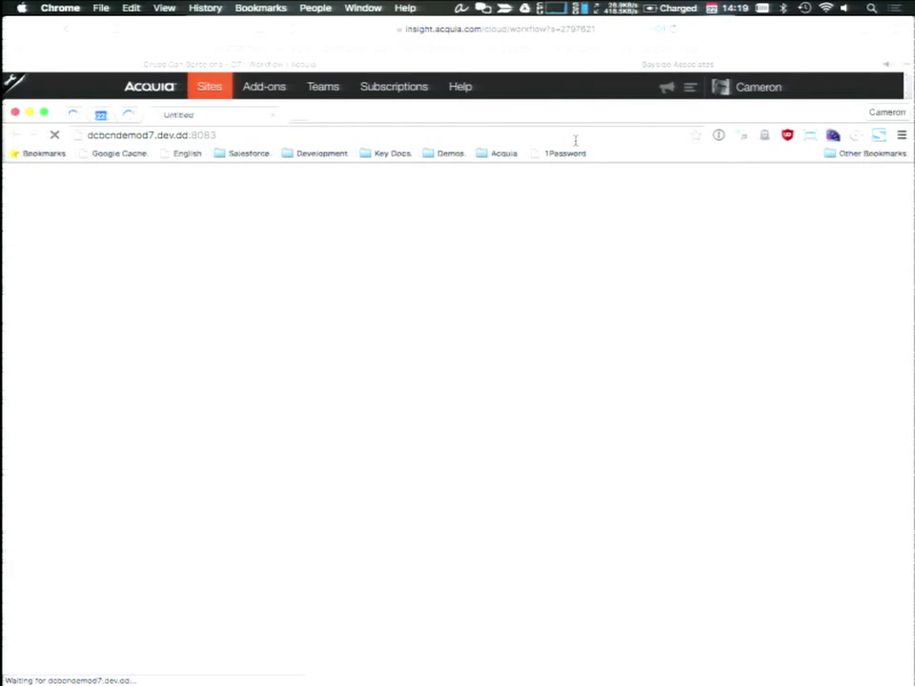
- Switch to PhpStorm and replace the YouTube iframe echo on line 2 of page.tpl.php with "<?php ech(); ?>"
key("super+Tab")
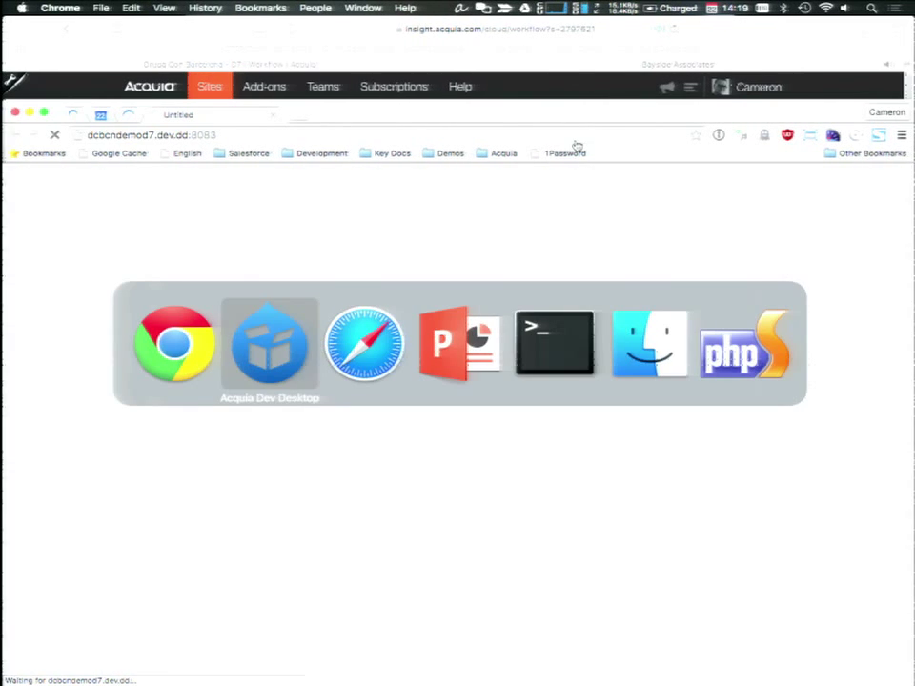
key("super+Tab")
key("super+Tab")
key("super+Tab")
key("super+Tab")
key("super+Tab")
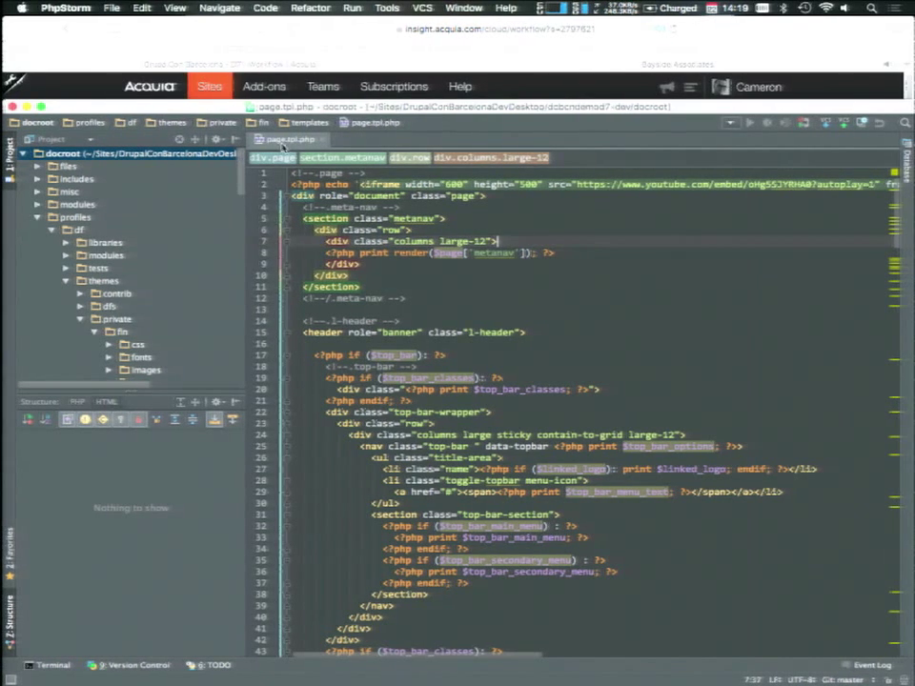
triple_click(394, 184)
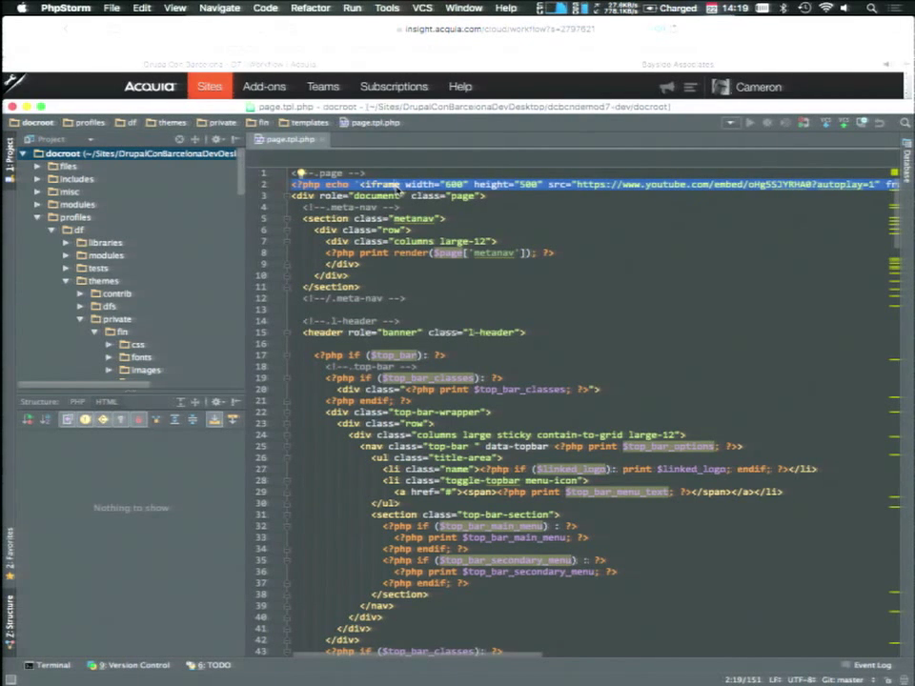
key("BackSpace")
type("dcbnewcosw<div role=\"document\" class=\"page\">")
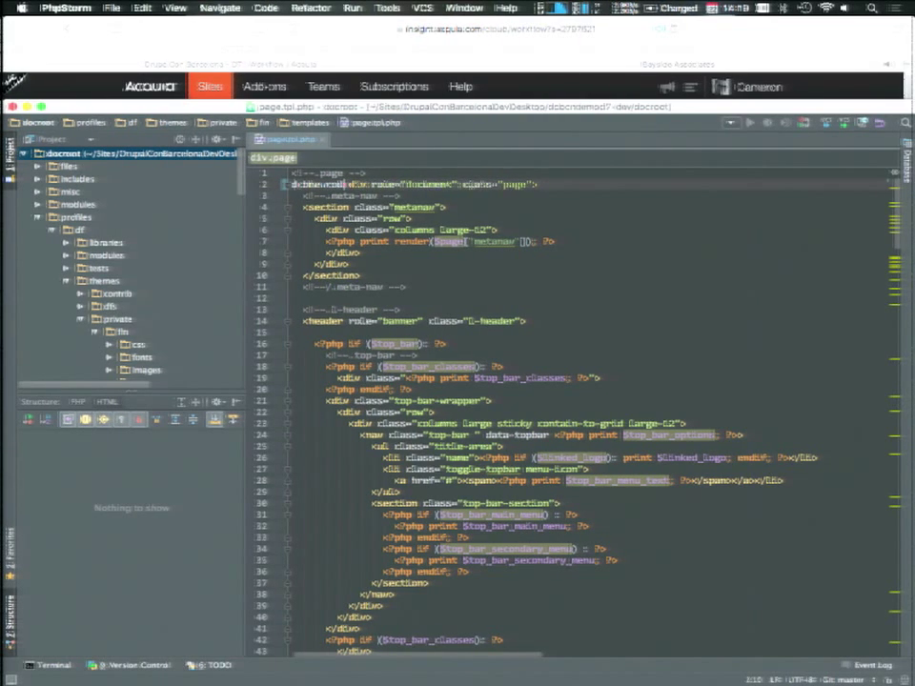
key("Tab")
key("Return")
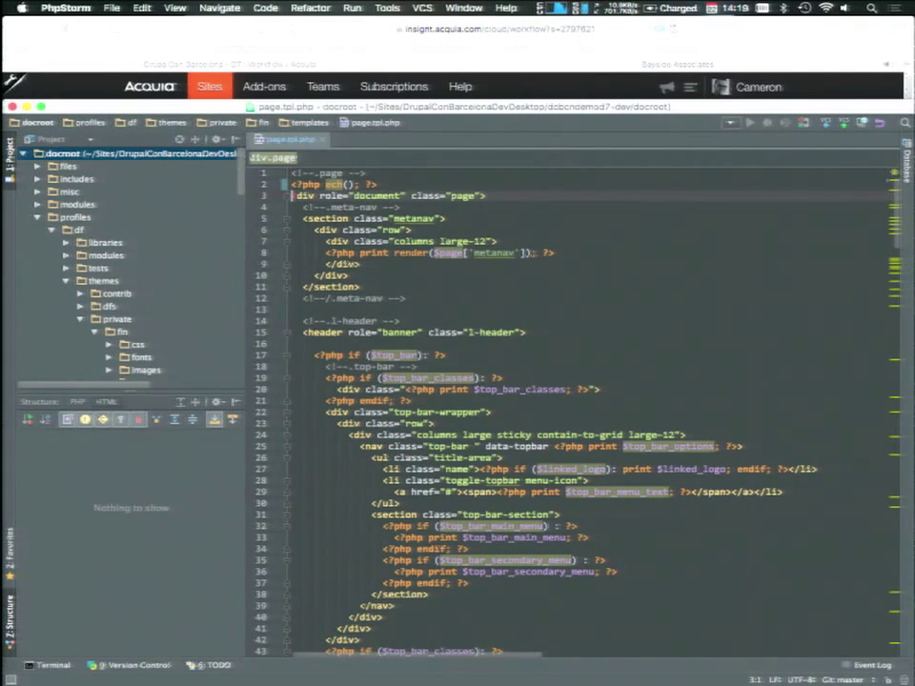
- Switch back to Acquia Dev Desktop and start pushing only the code to Cloud Dev
key("super+Tab")
key("super+Tab")
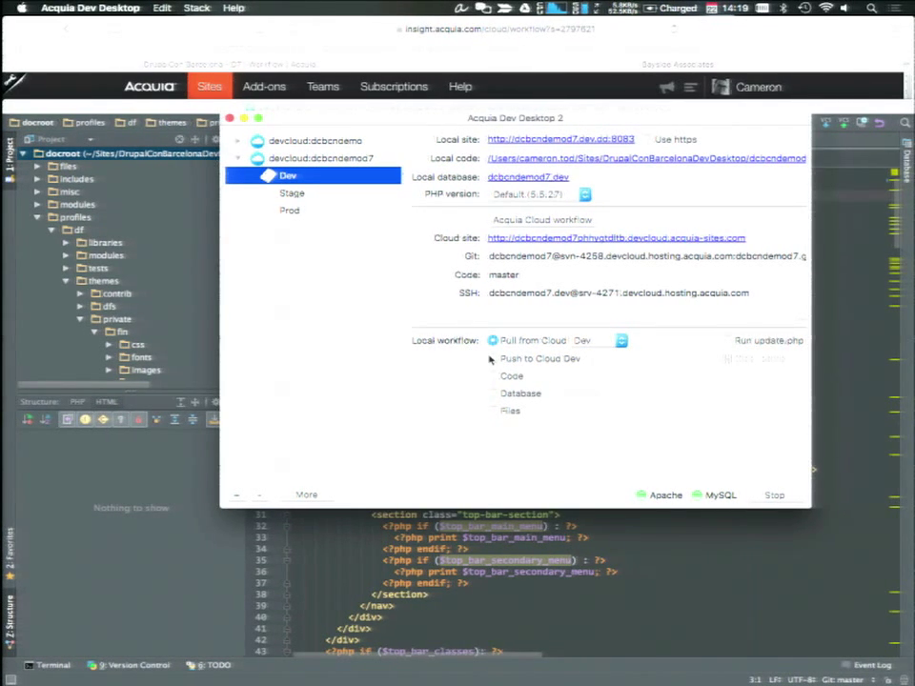
left_click(492, 359)
left_click(494, 377)
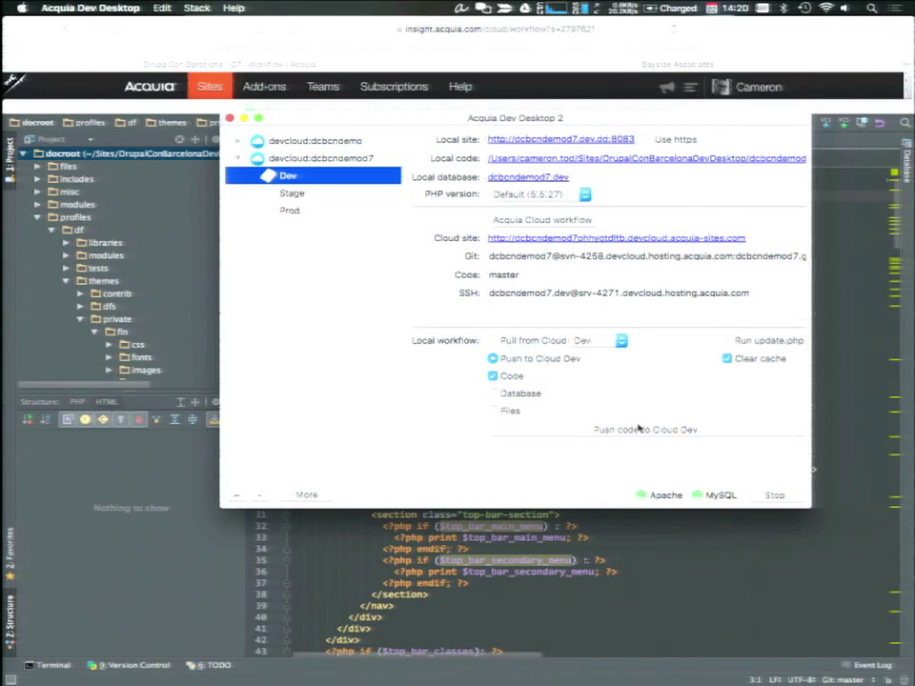
left_click(634, 431)
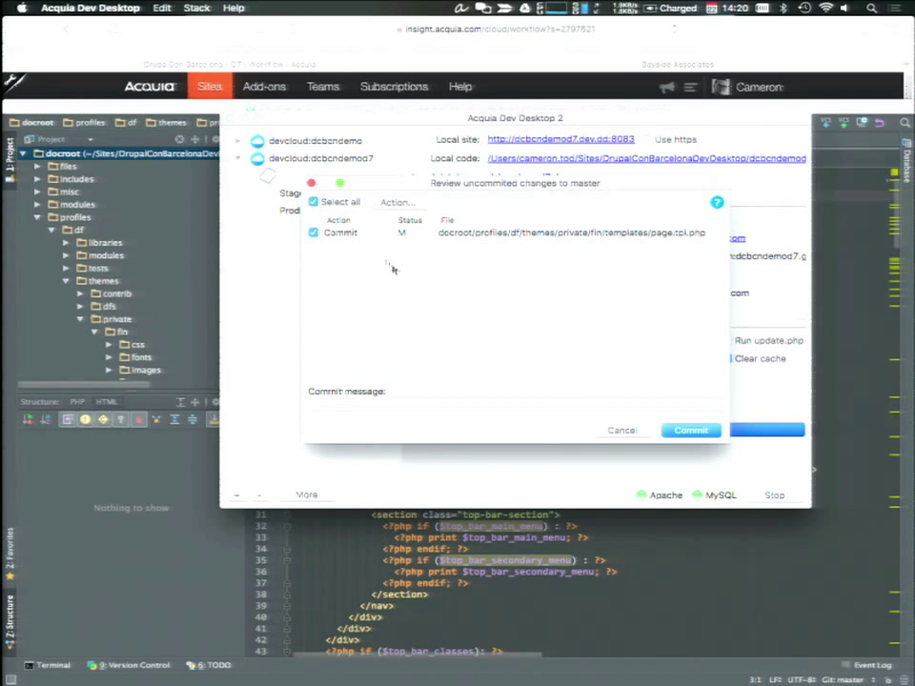
- Commit the modified page.tpl.php with the message "Removed vandalism"
left_click(403, 410)
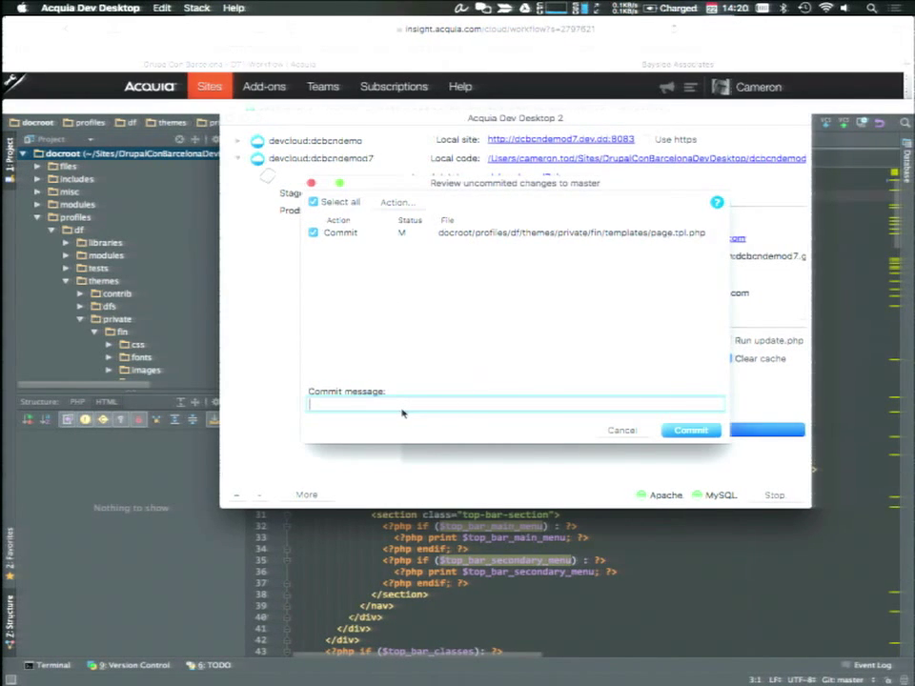
type("Removed vendor")
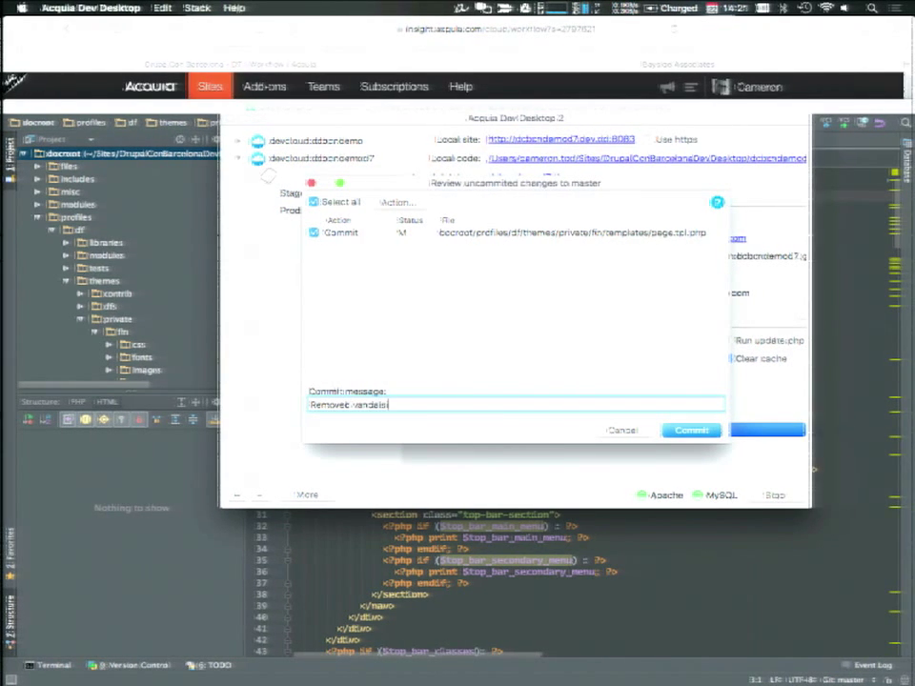
type("ism")
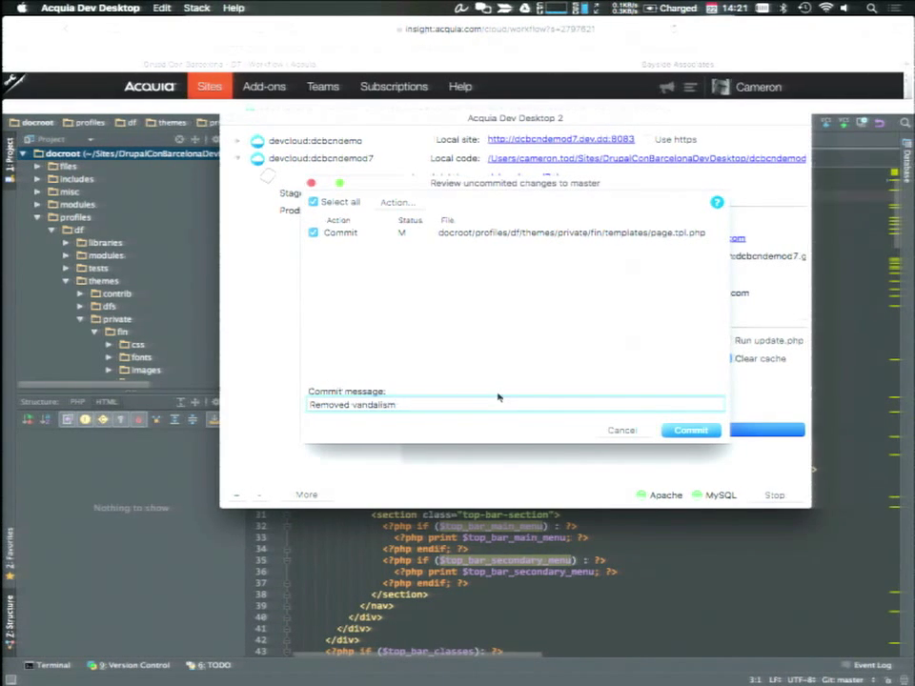
left_click(675, 431)
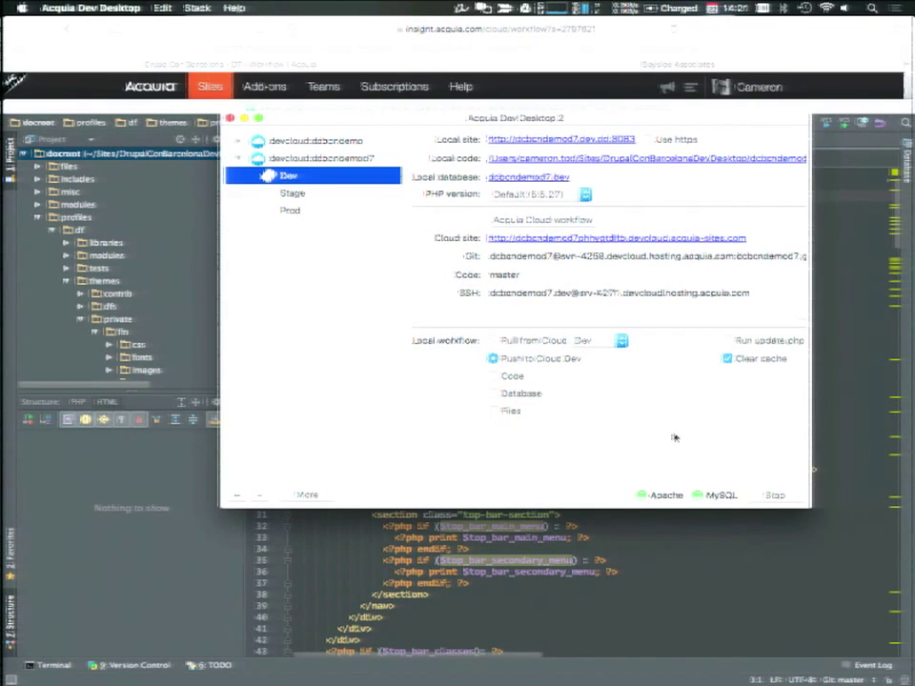
- Switch to Safari and load the bookmarked Bayside Associates DEV site in place of the live Bayside Associates page
key("super+Tab")
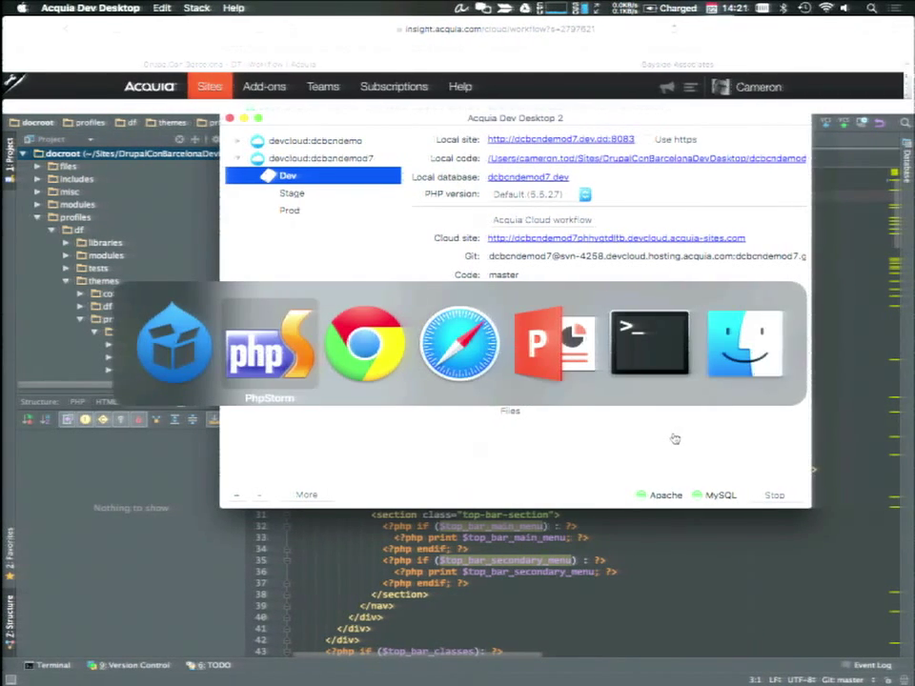
key("super+Tab")
key("super+Tab")
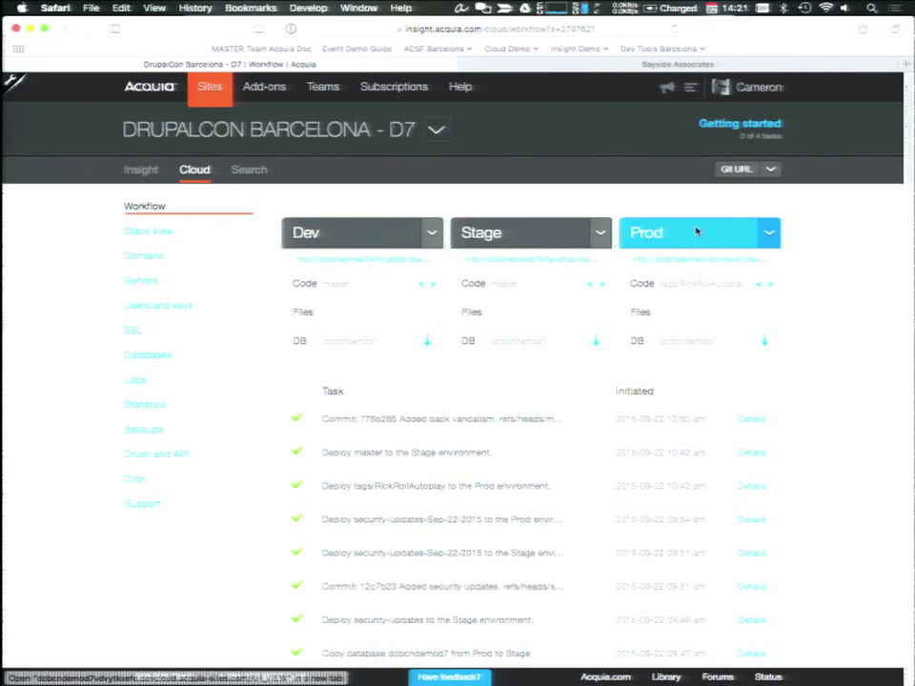
left_click(621, 67)
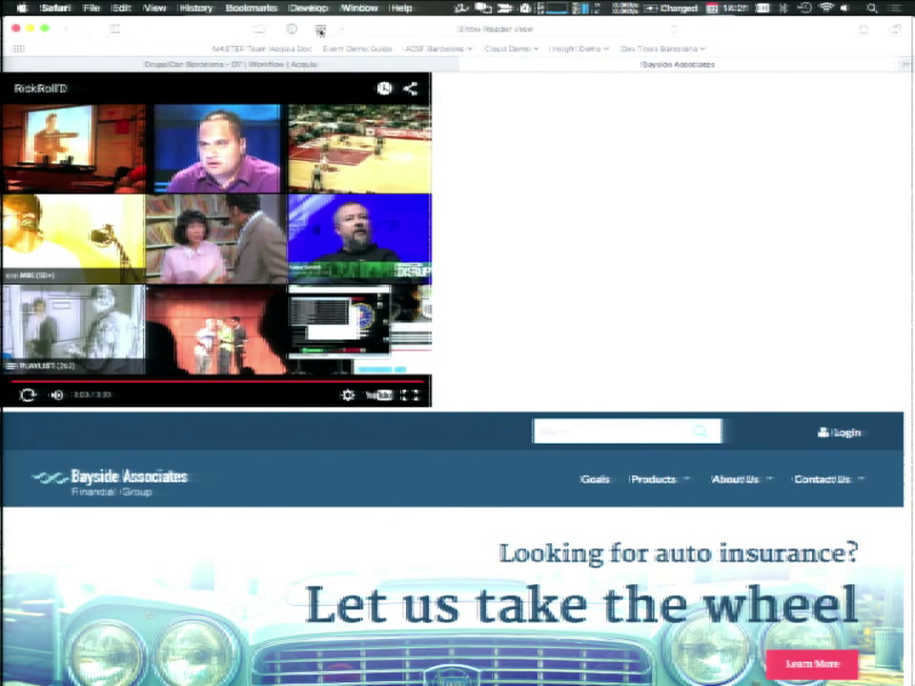
left_click(683, 47)
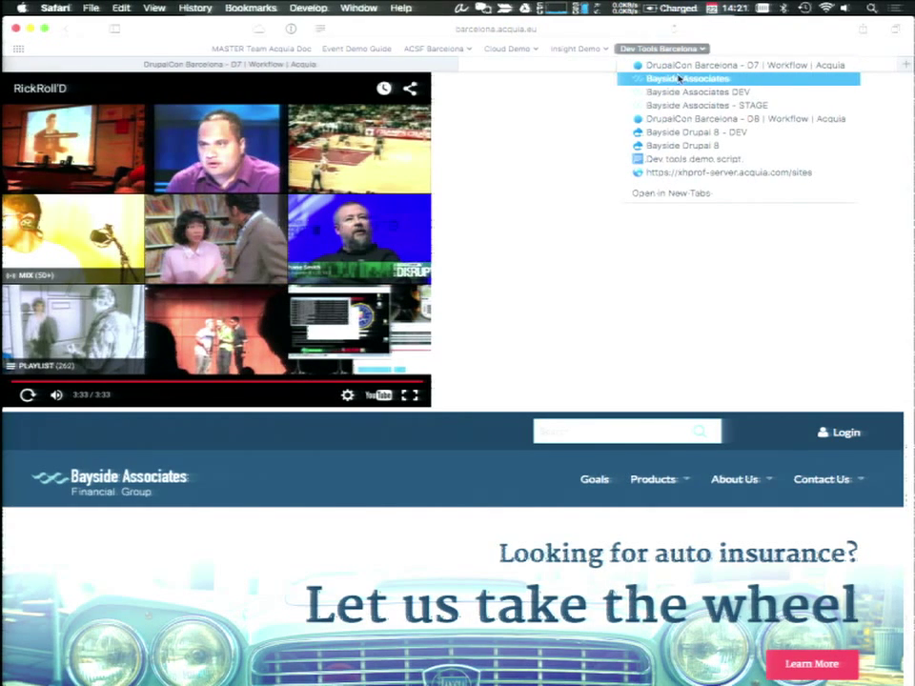
left_click(674, 93)
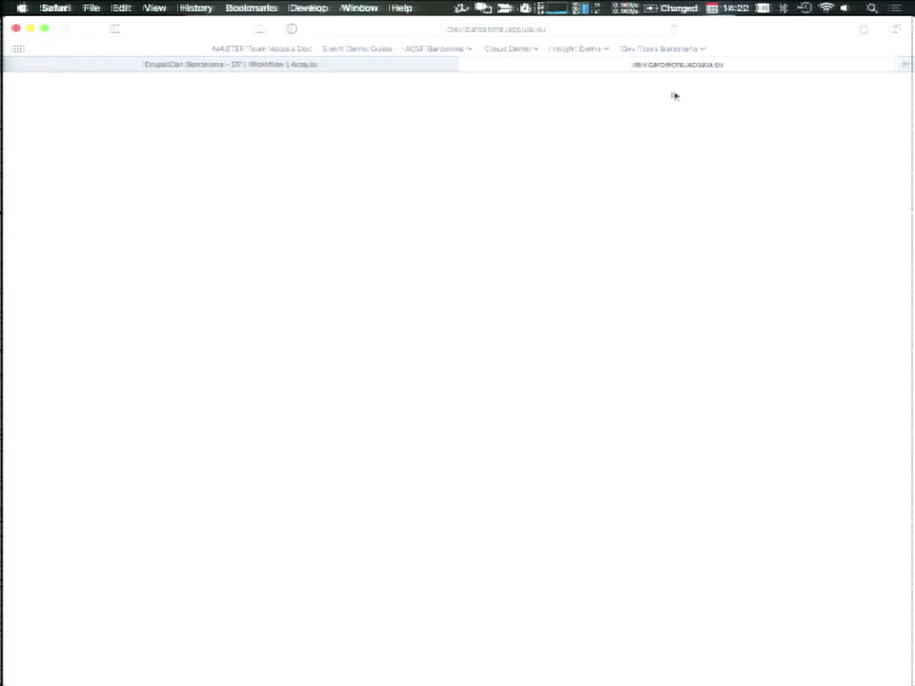
- Switch to PowerPoint and start the slide show from slide 7, "Never gonna give you up"
key("super+Tab")
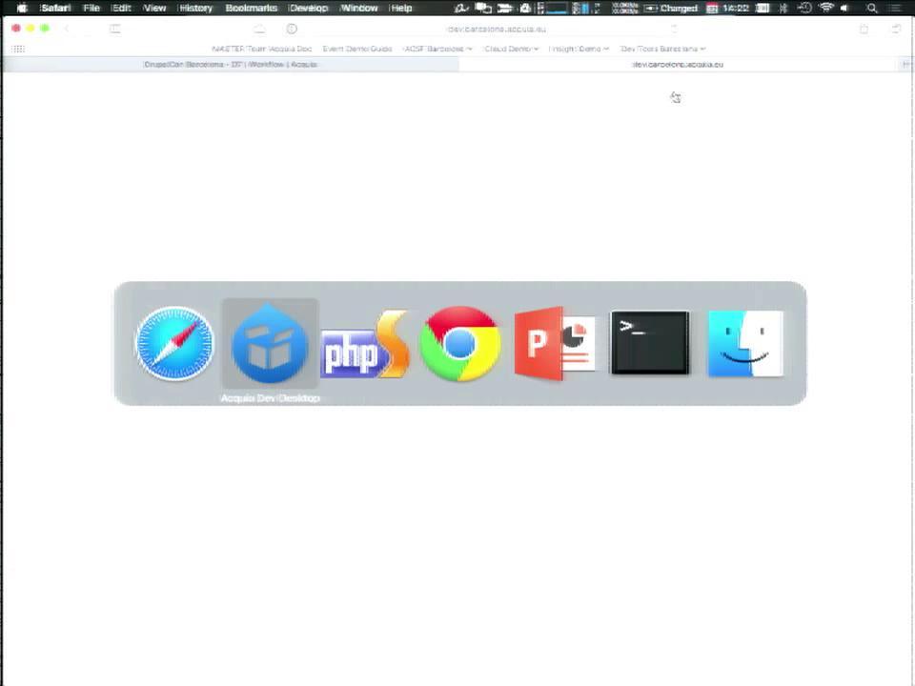
key("super+Tab")
key("super+Tab")
key("super+Tab")
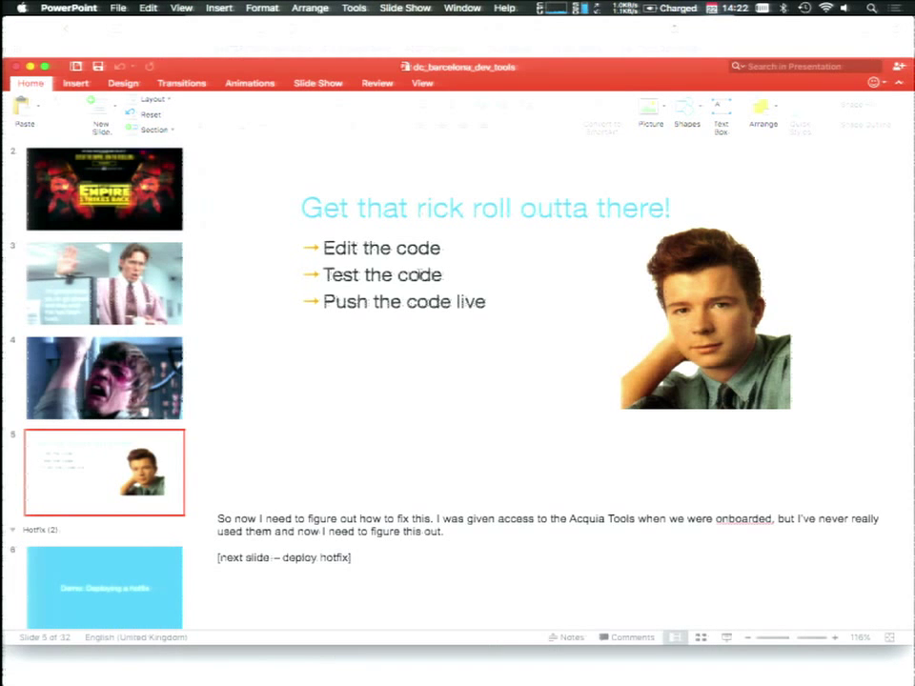
left_click(160, 597)
scroll(162, 597, "down", 5)
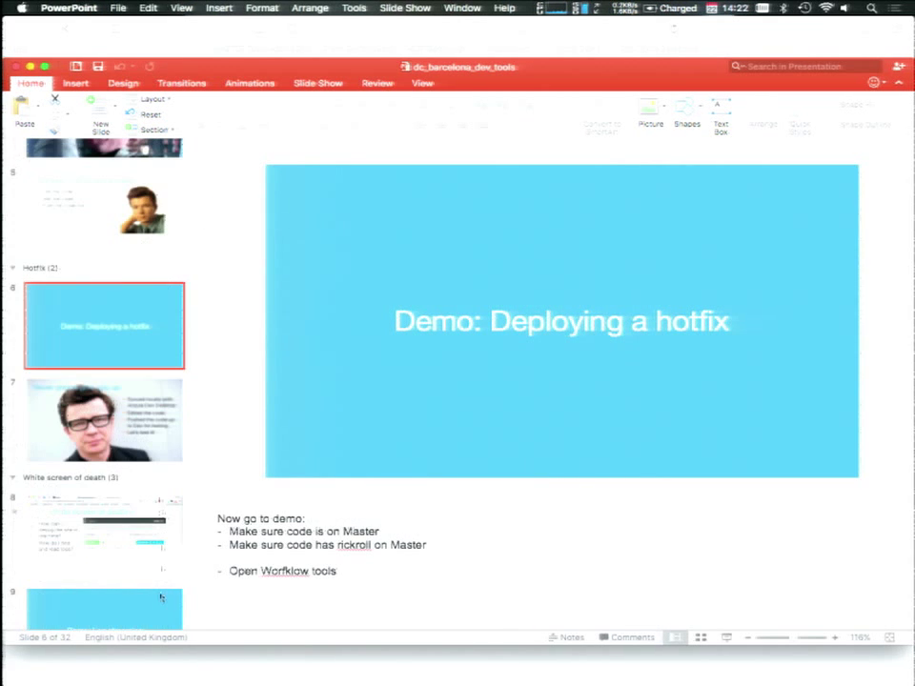
left_click(150, 452)
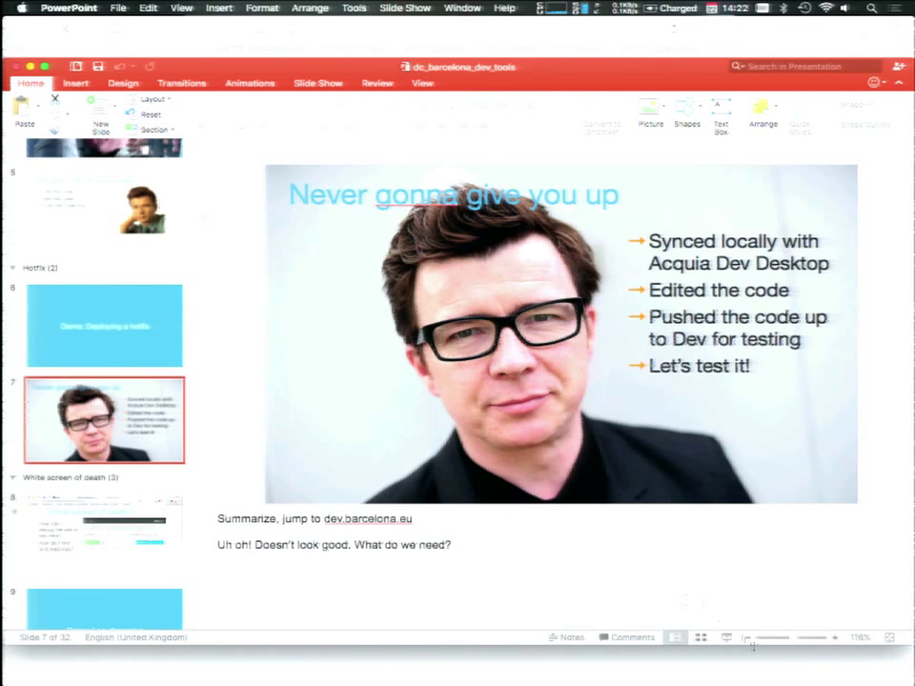
left_click(726, 637)
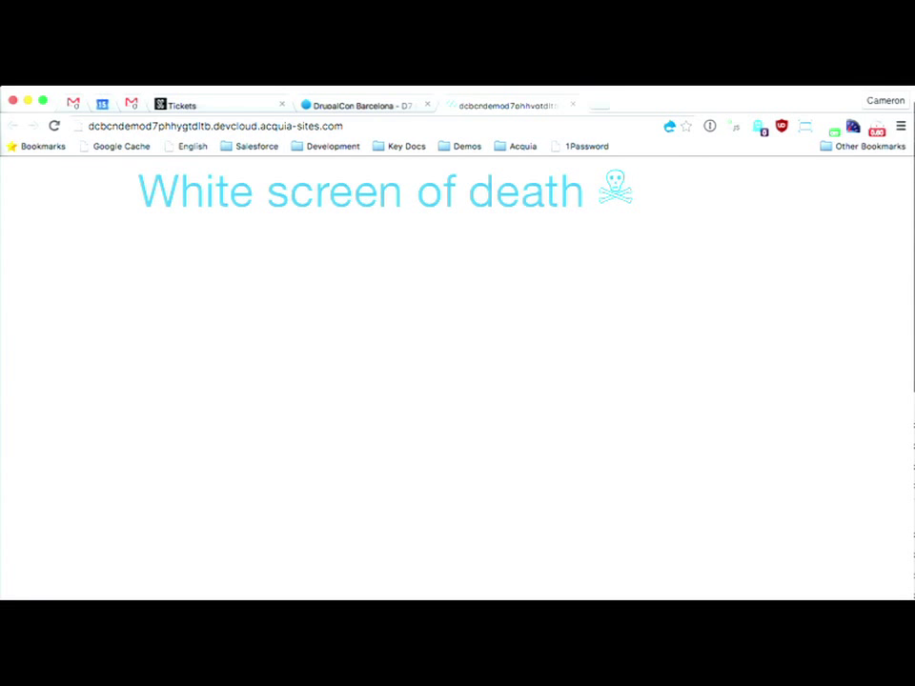
- Advance the slide show through the "White screen of death" slide
key("Right")
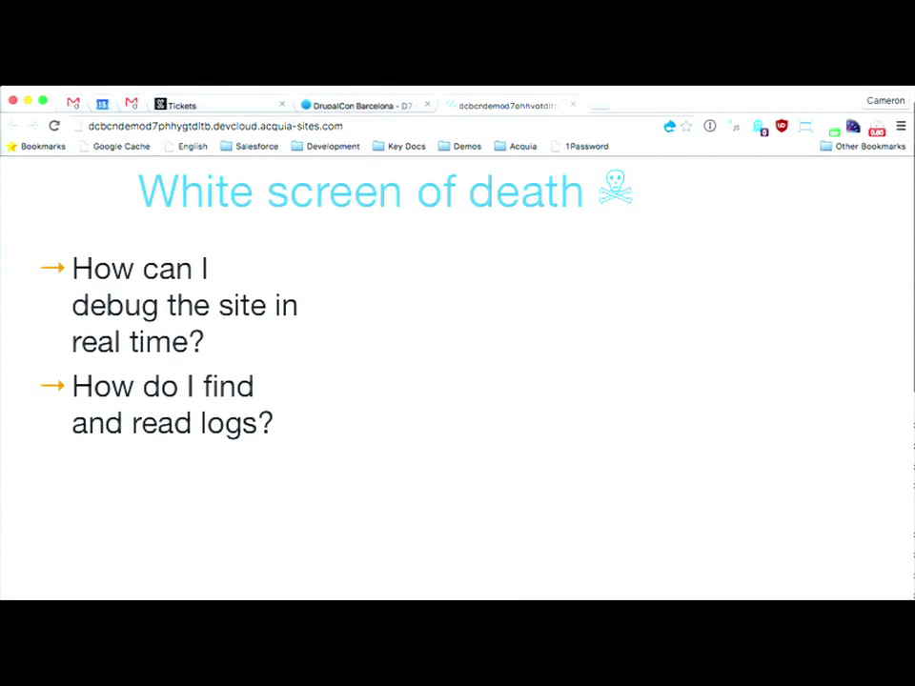
key("Right")
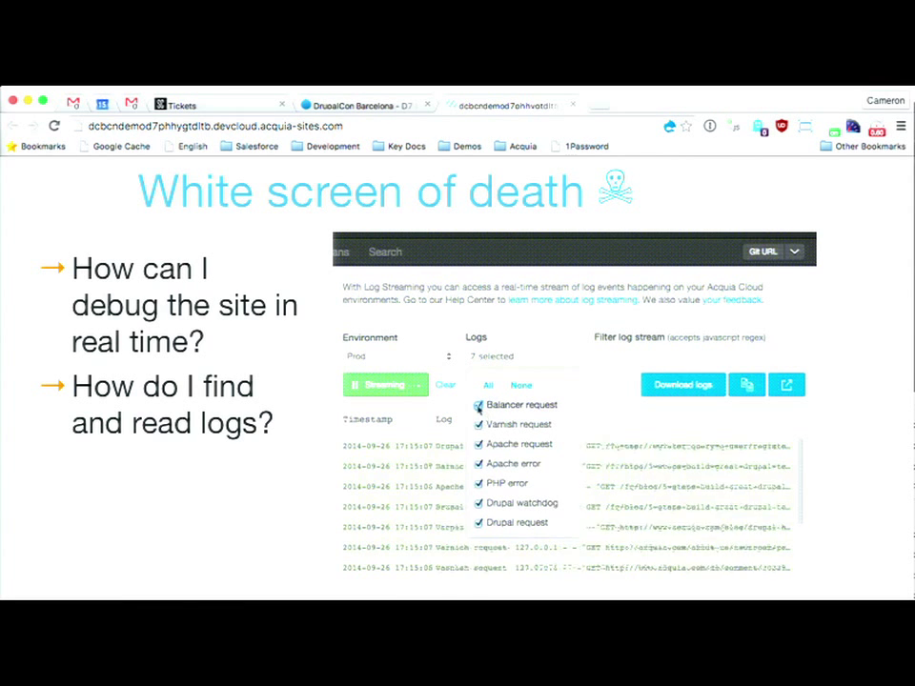
key("Right")
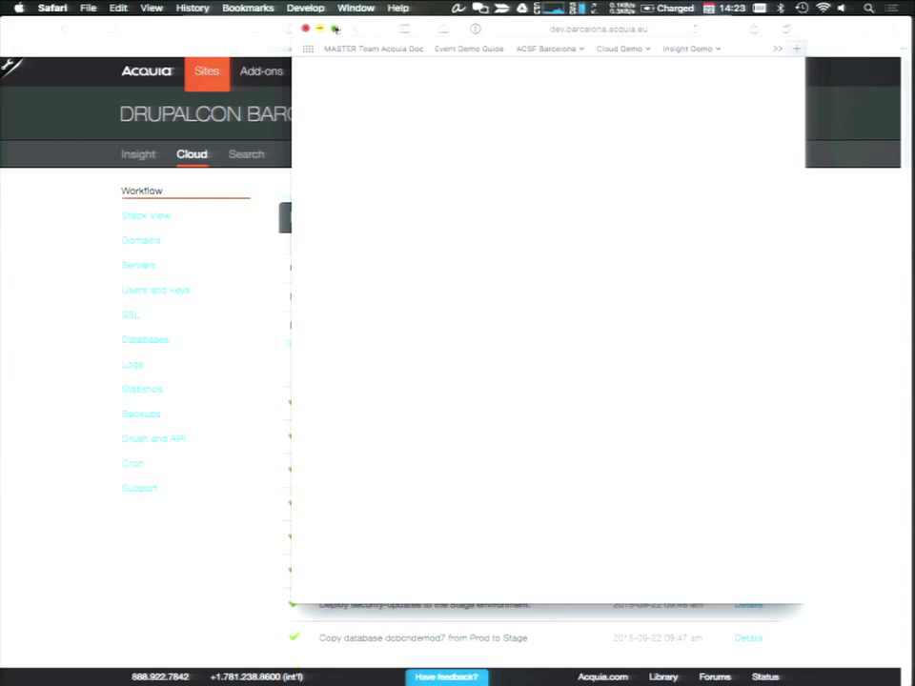
- Tile the two Safari windows side by side, with the Acquia Cloud workflow page beside the dev site
mouse_move(334, 28)
left_click(370, 51)
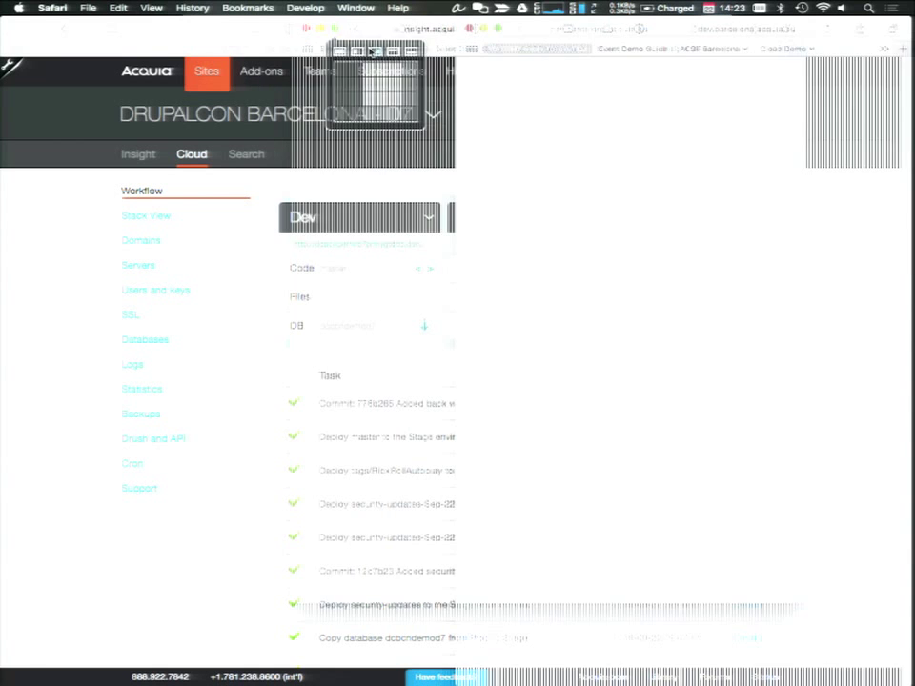
double_click(216, 31)
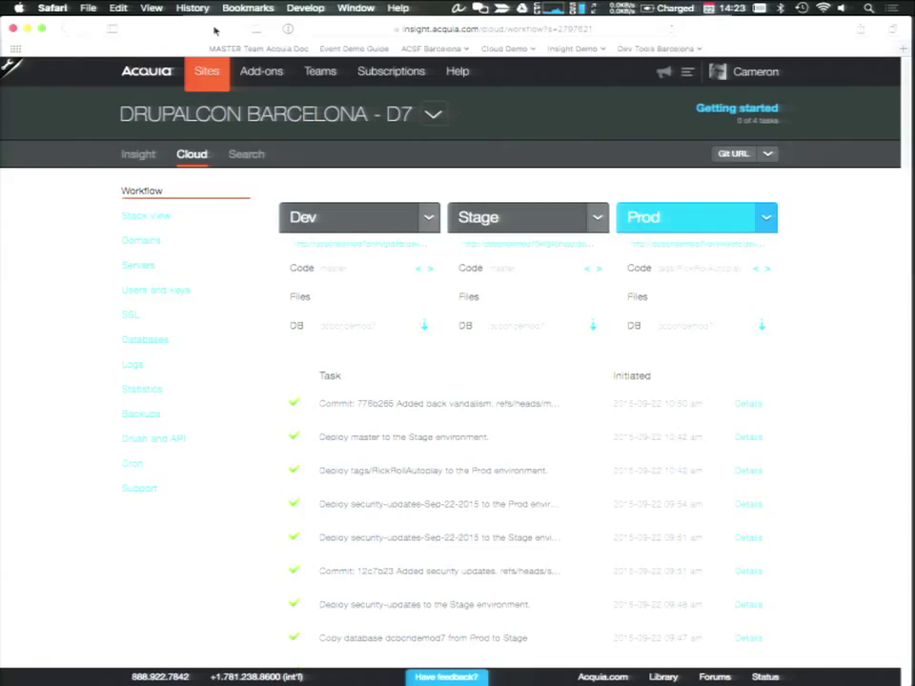
mouse_move(42, 29)
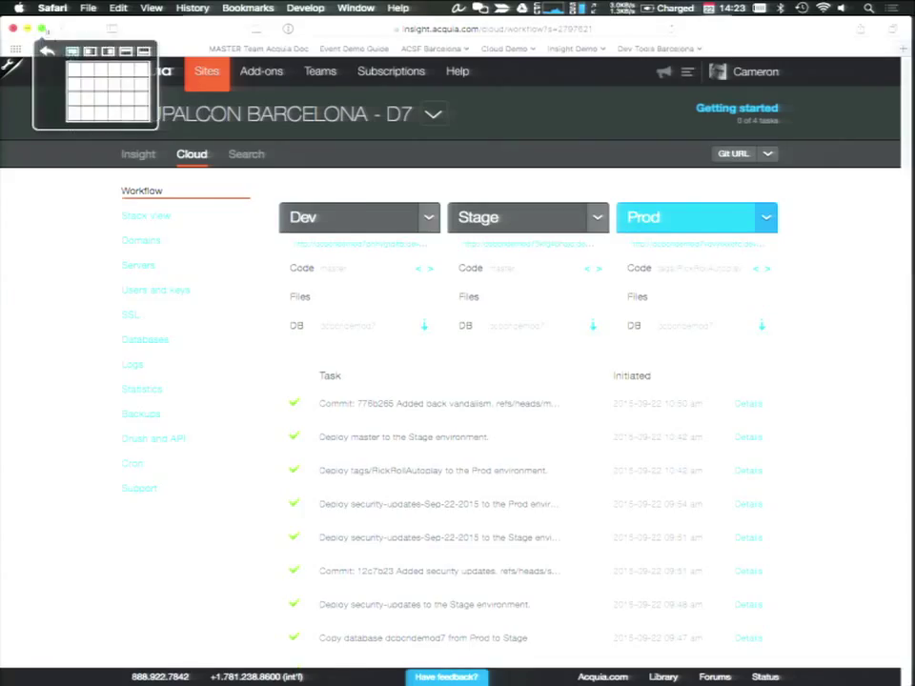
left_click(72, 49)
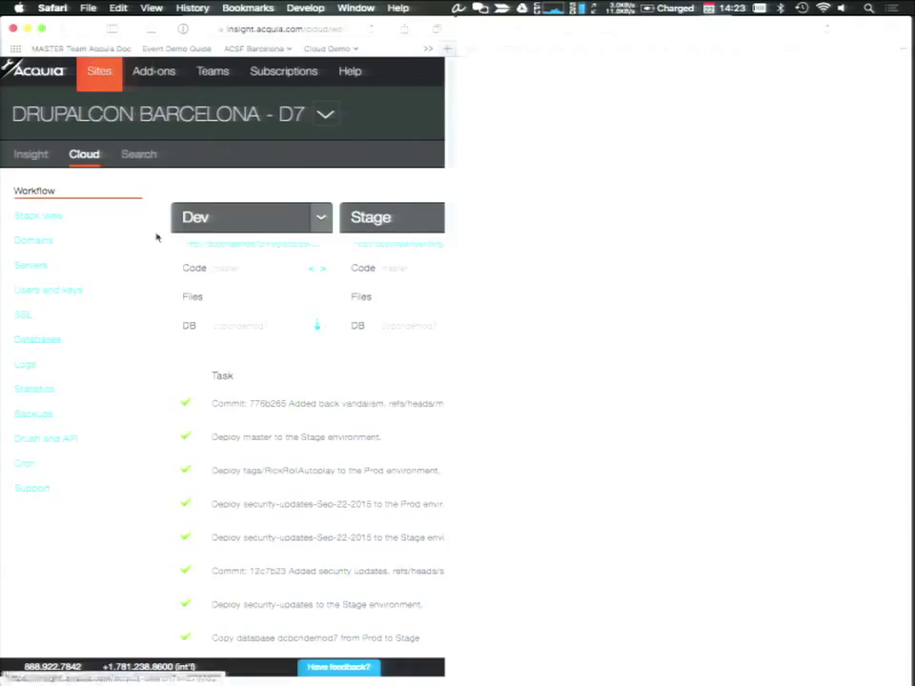
- Open the log streaming page for the Dev environment and show the available environments and log types
left_click(18, 372)
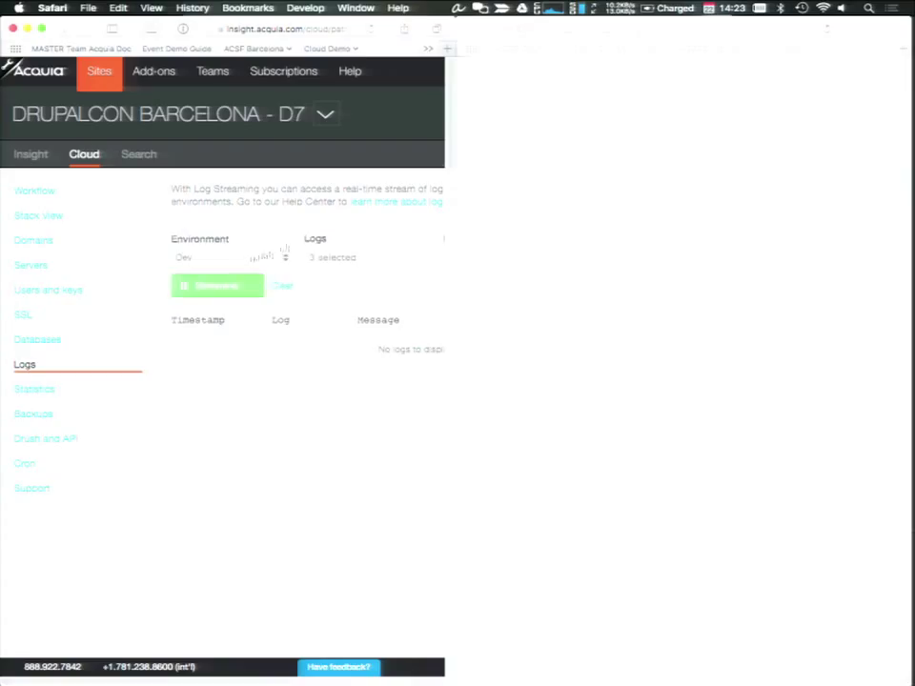
left_click(244, 258)
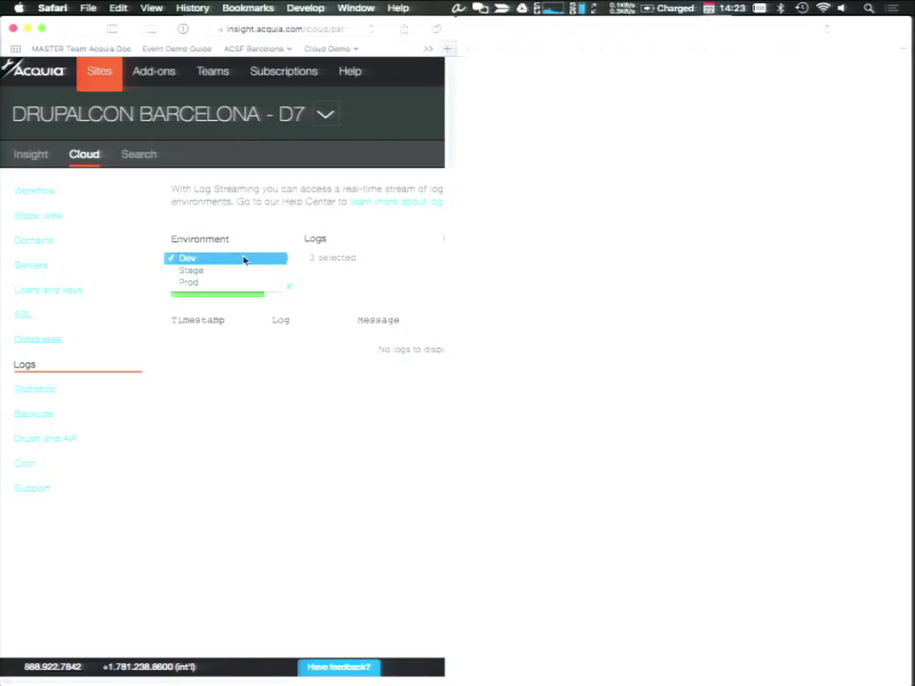
left_click(244, 258)
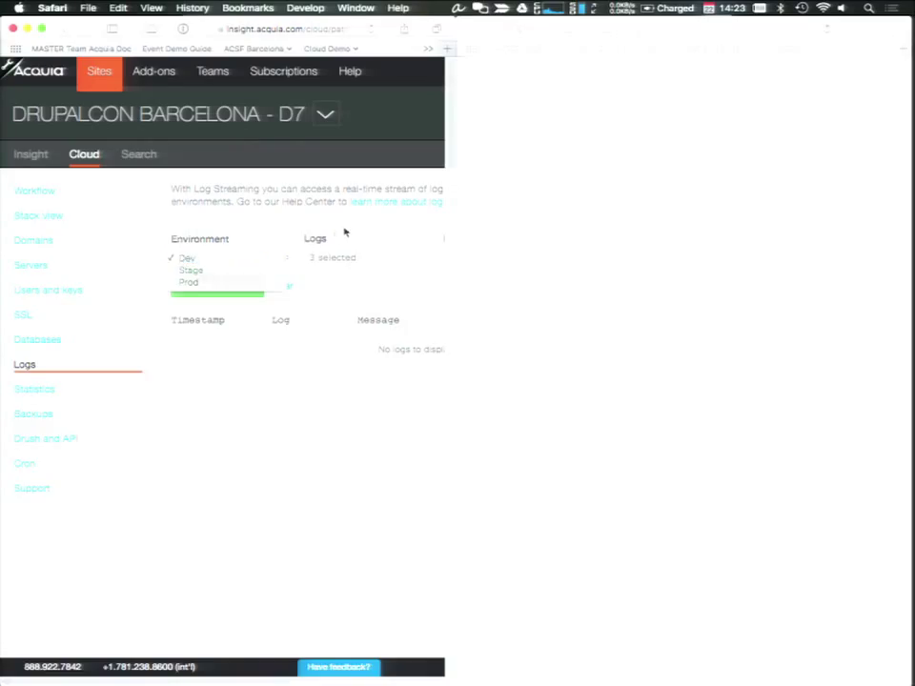
left_click(352, 257)
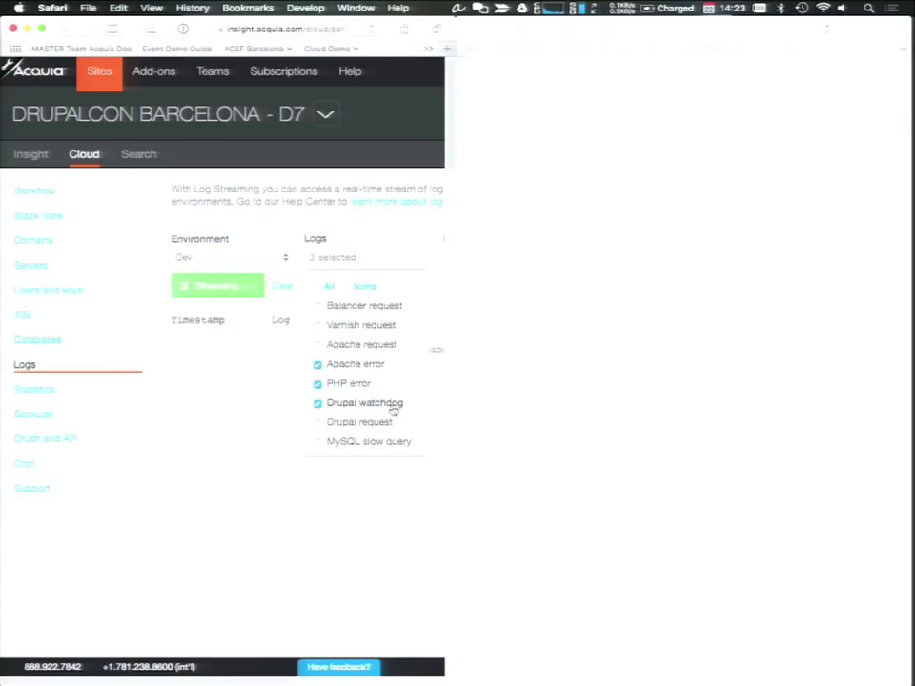
- Reload the blank dev site twice so its errors reach the log stream, and close the log types list
left_click(654, 338)
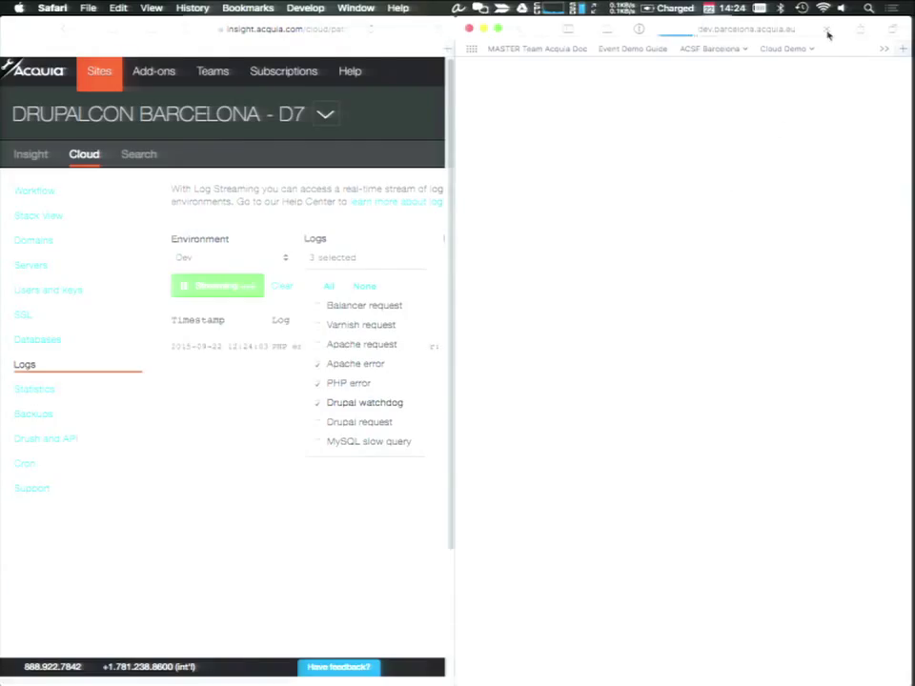
left_click(266, 550)
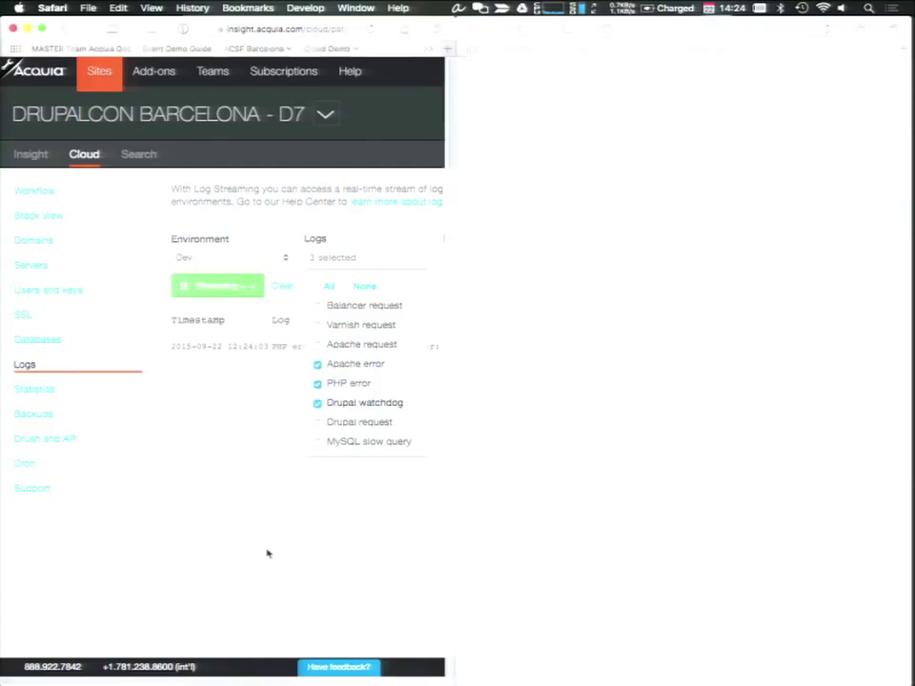
left_click(330, 260)
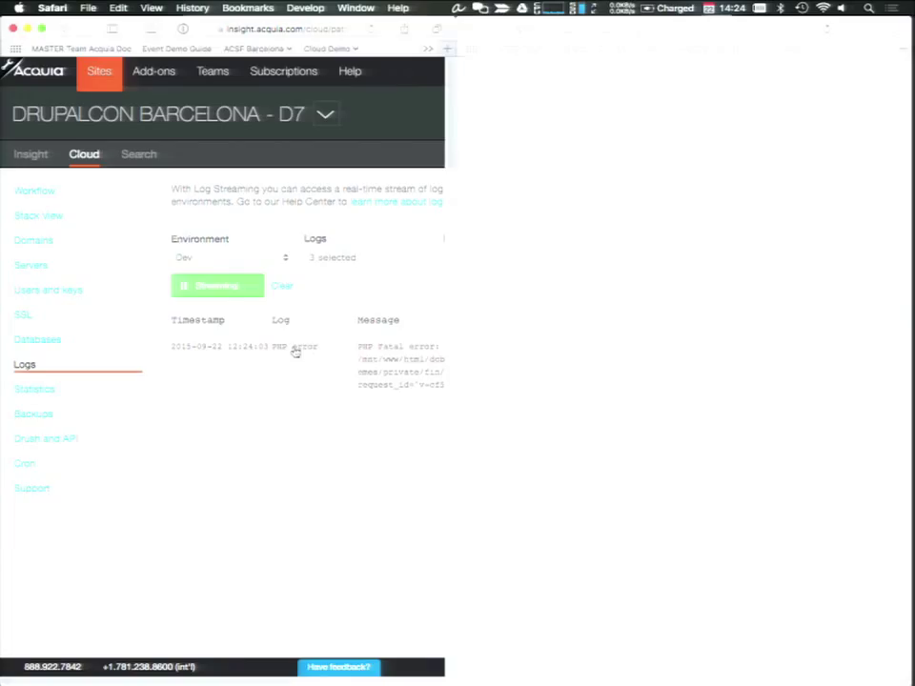
left_click(613, 232)
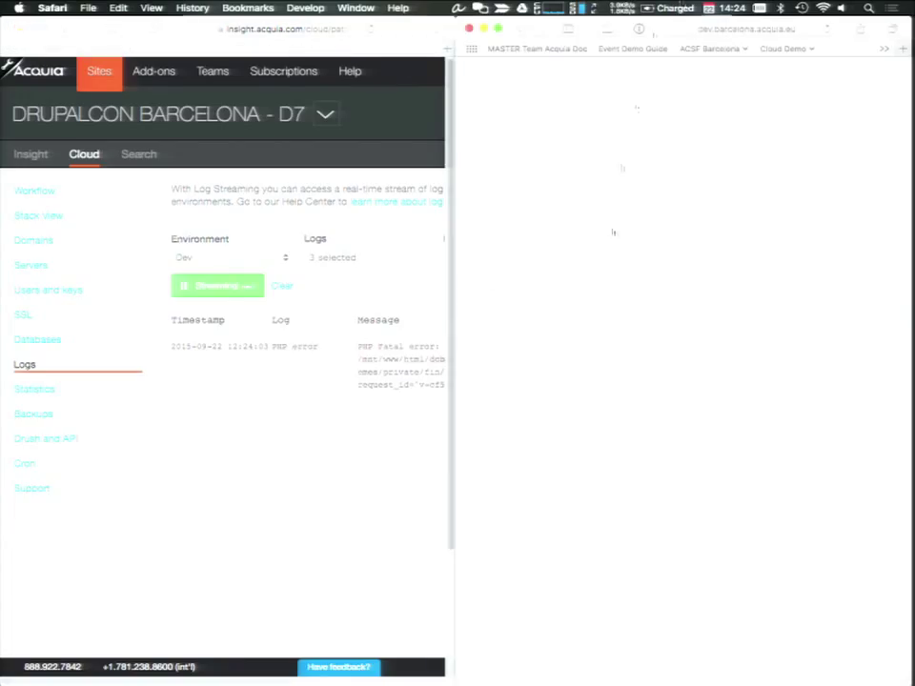
left_click(826, 29)
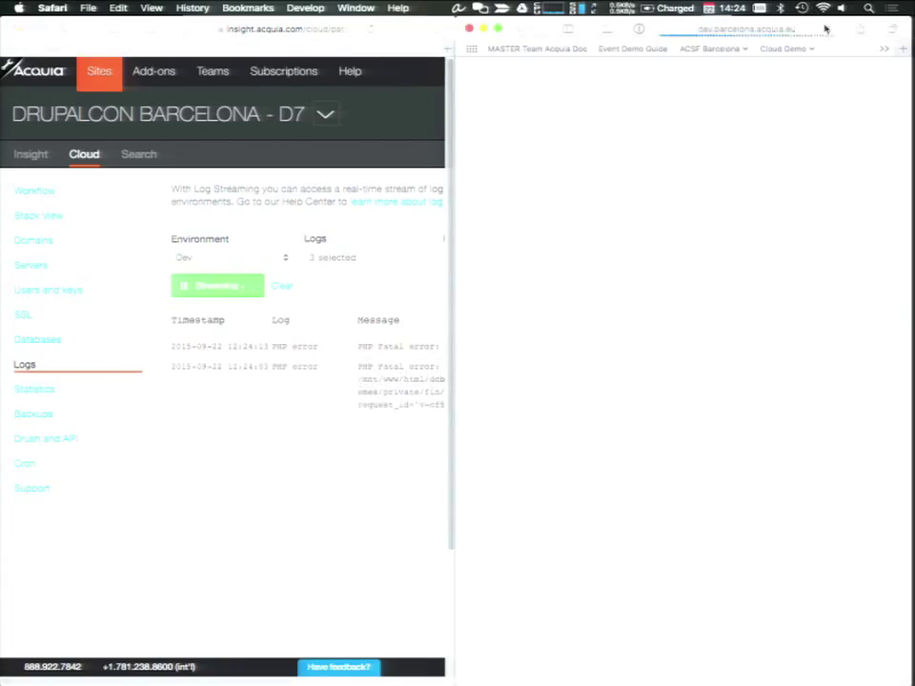
- Expand the newest PHP error in the log stream and enlarge the Acquia Cloud window to fill the screen
left_click(297, 351)
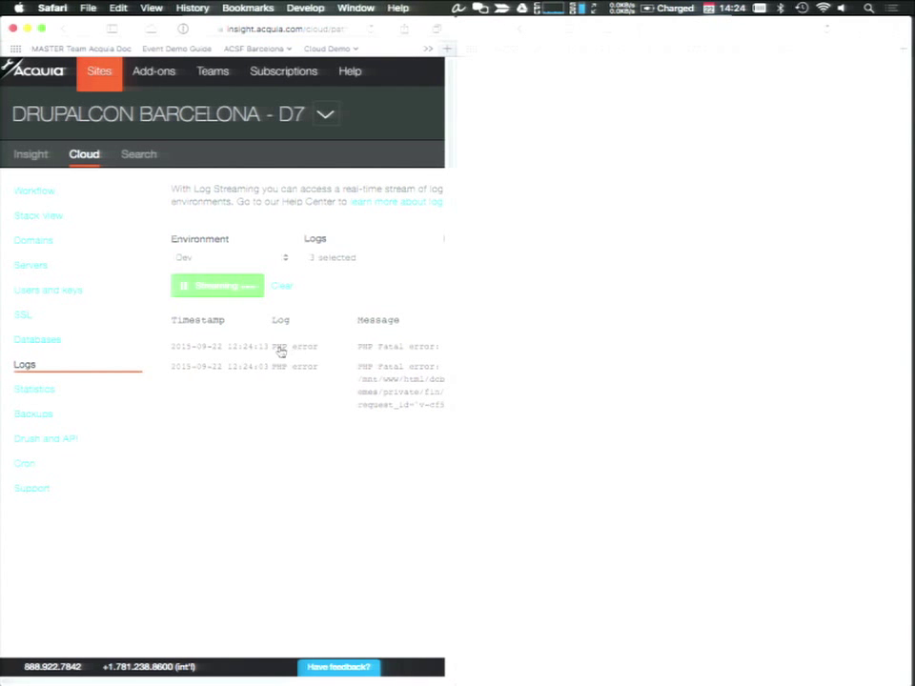
mouse_move(41, 30)
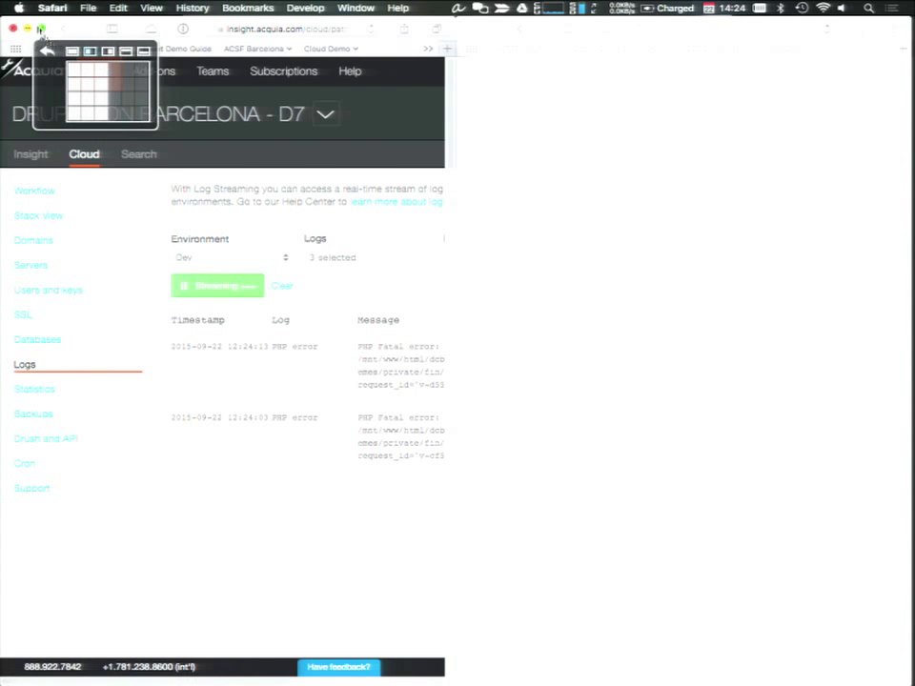
left_click(70, 52)
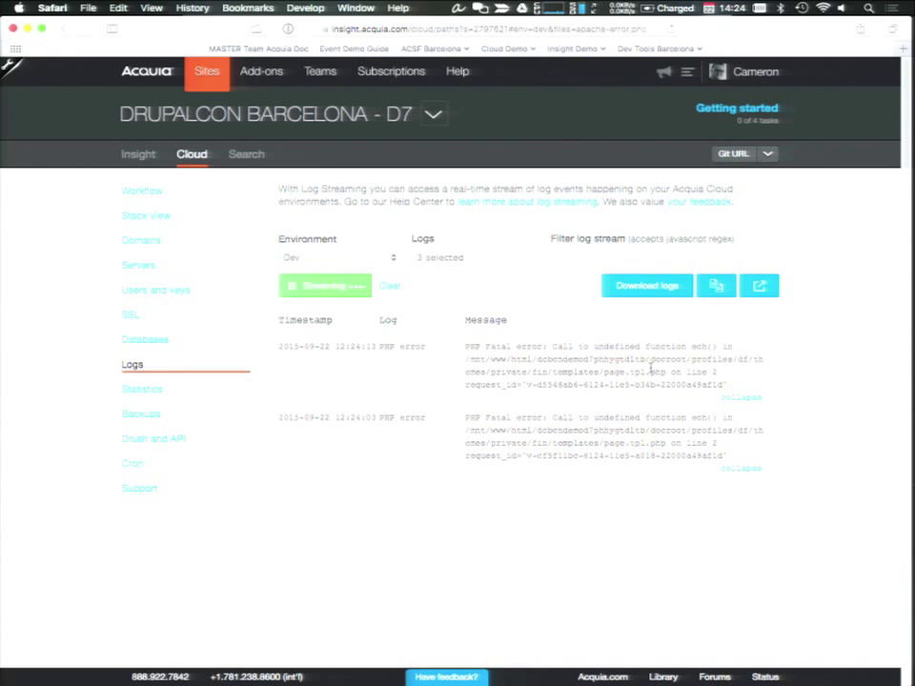
- Switch to PhpStorm, where page.tpl.php is open, and enlarge its window to fill the screen
key("super+Tab")
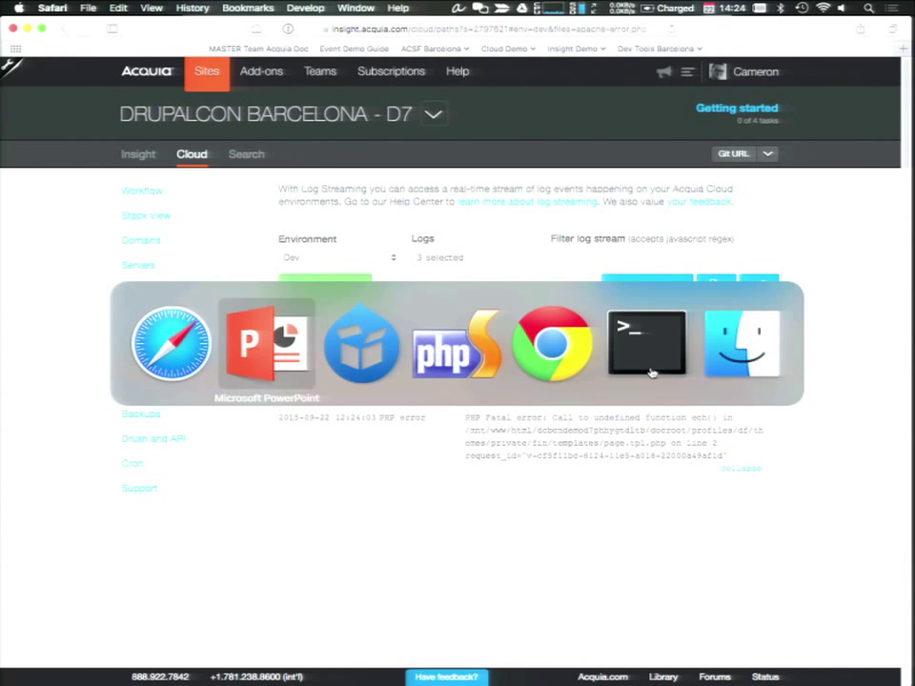
key("super+Tab")
key("super+Tab")
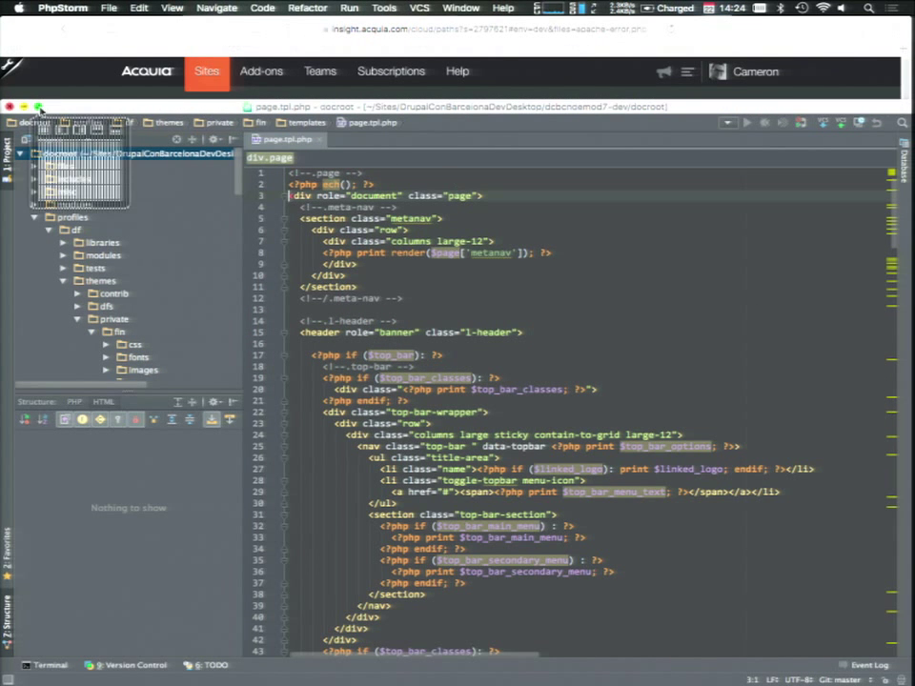
left_click(39, 108)
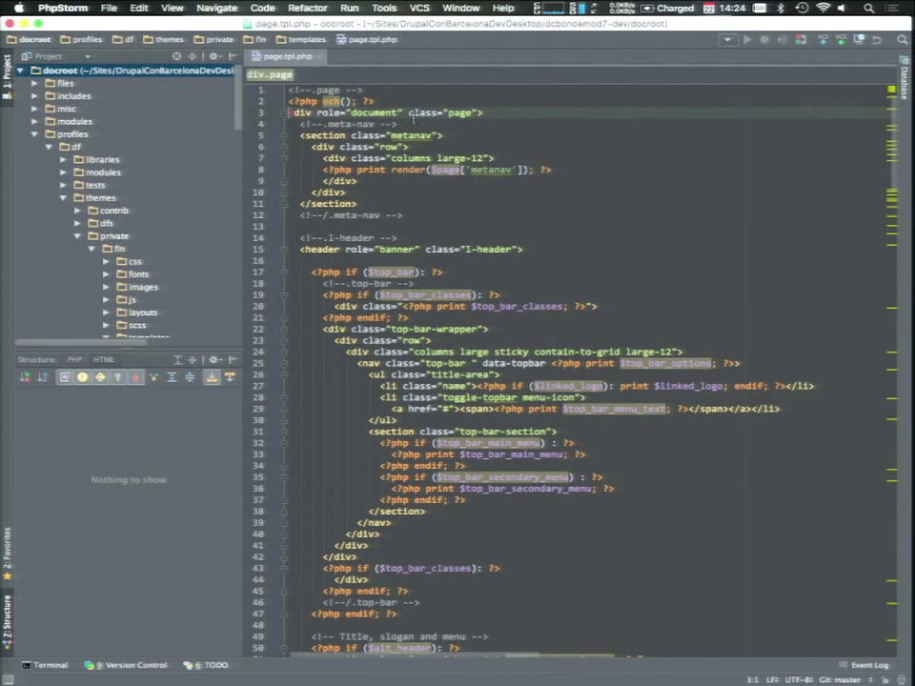
- Delete line 2, "<?php ech(); ?>", from page.tpl.php
mouse_move(412, 115)
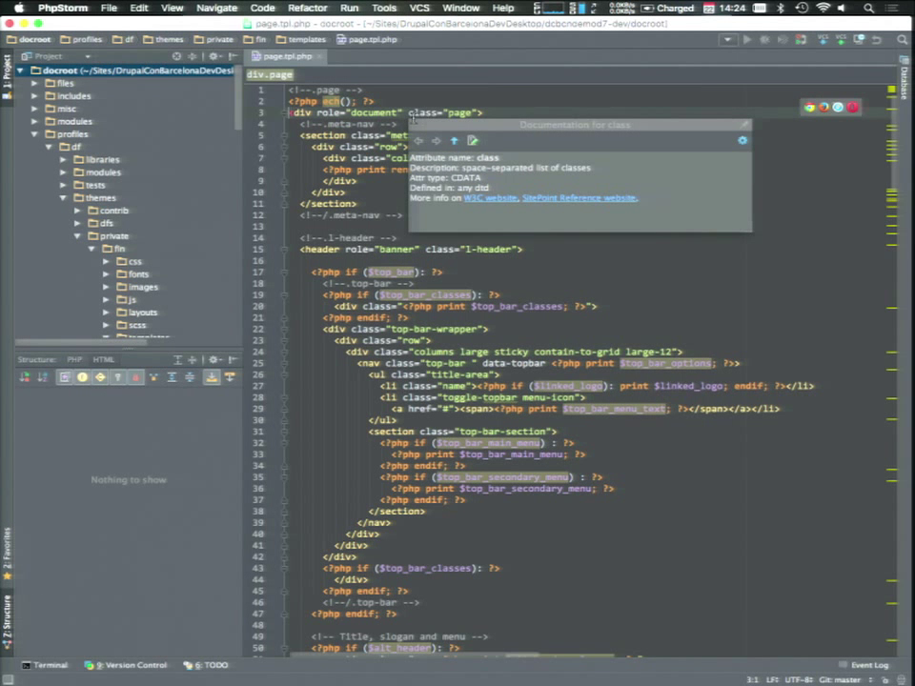
left_click(392, 102)
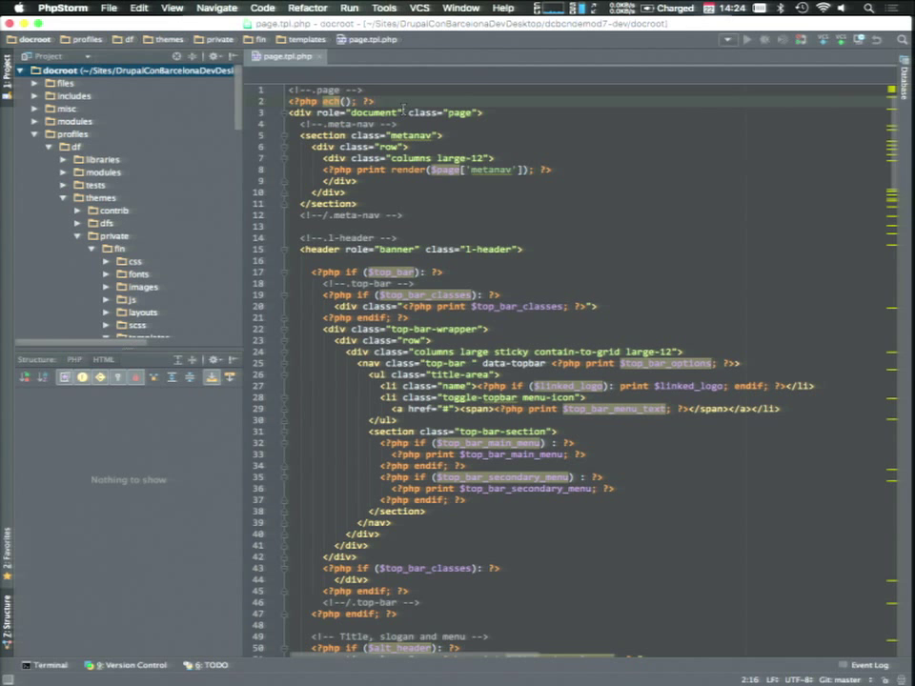
key("super+shift+Left")
key("BackSpace")
key("BackSpace")
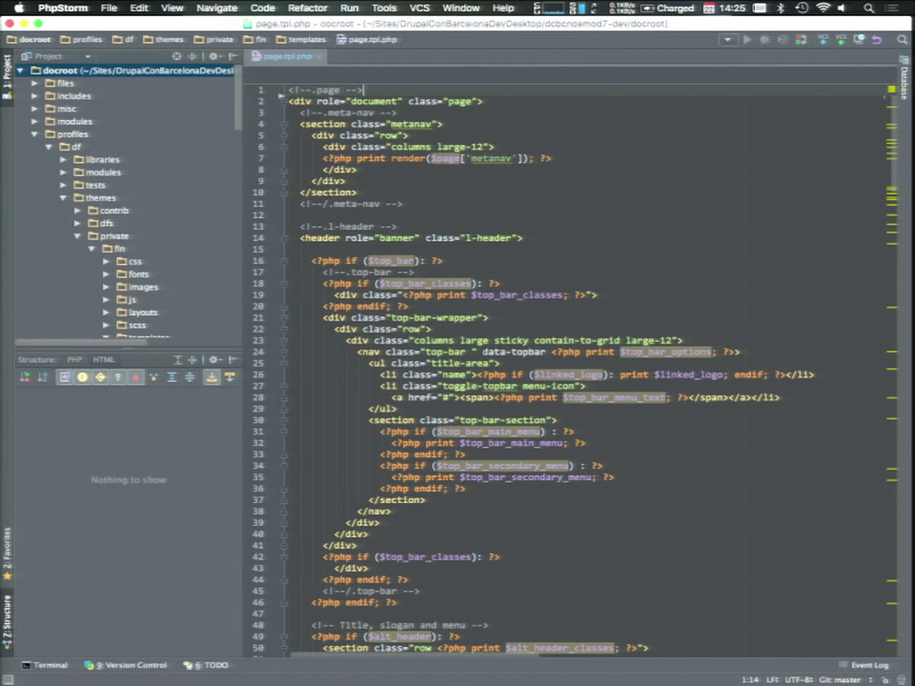
- Switch to Acquia Dev Desktop, open a console for the Dev site, and enlarge the Terminal window to fill the screen
key("super+Tab")
key("super+Tab")
key("super+Tab")
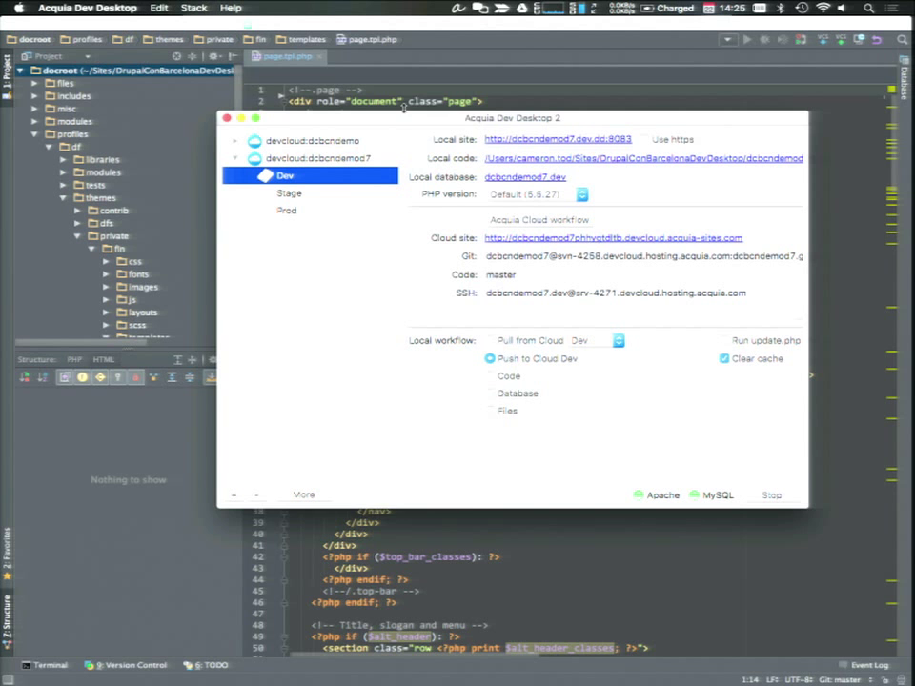
left_click(305, 499)
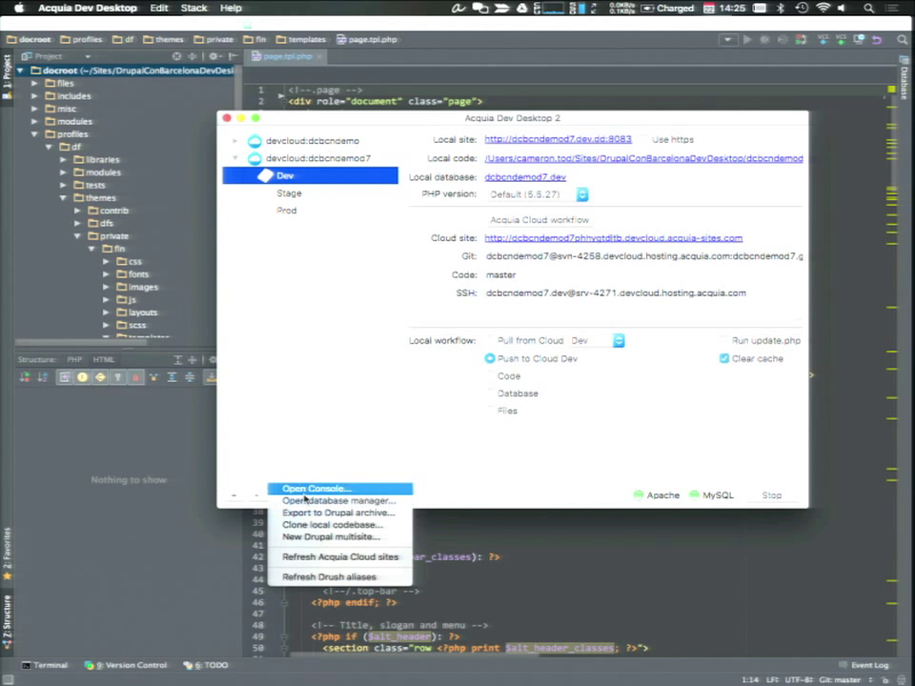
left_click(304, 491)
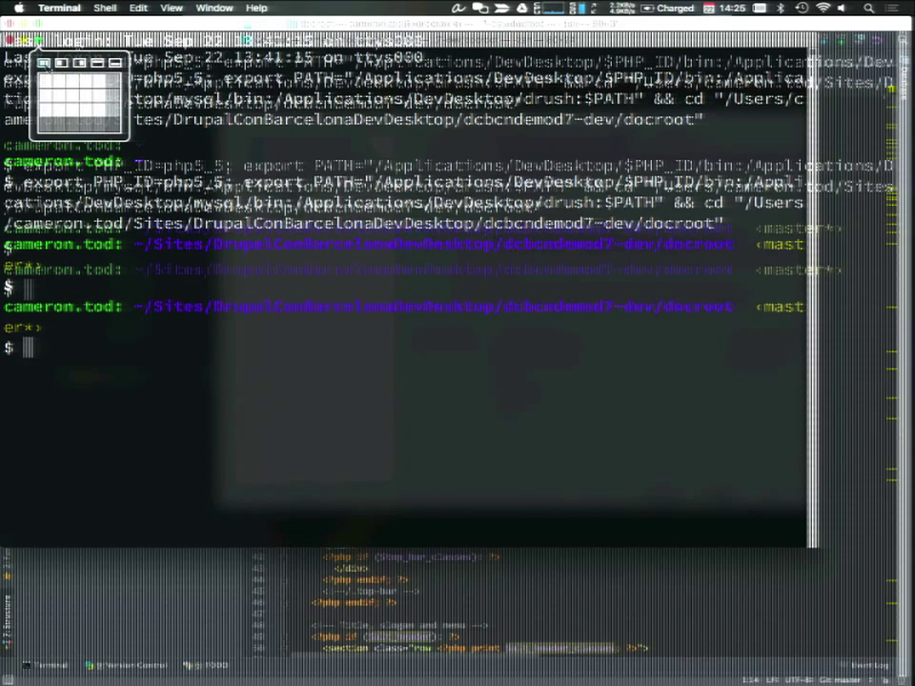
left_click(38, 42)
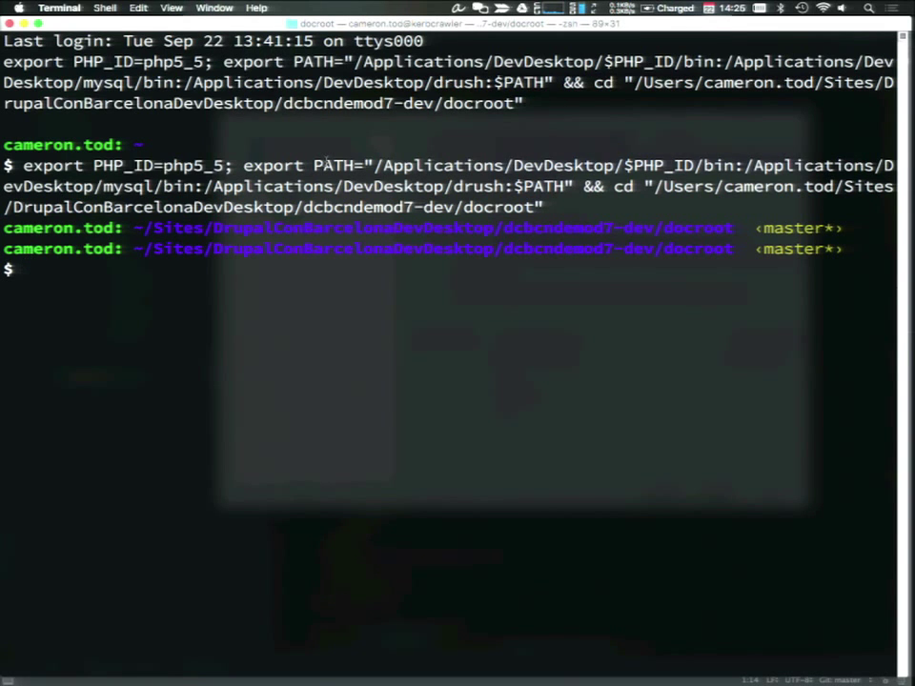
- List the repository's changed files with gn and review the page.tpl.php changes with "gn diff 1"
type("gn")
key("Return")
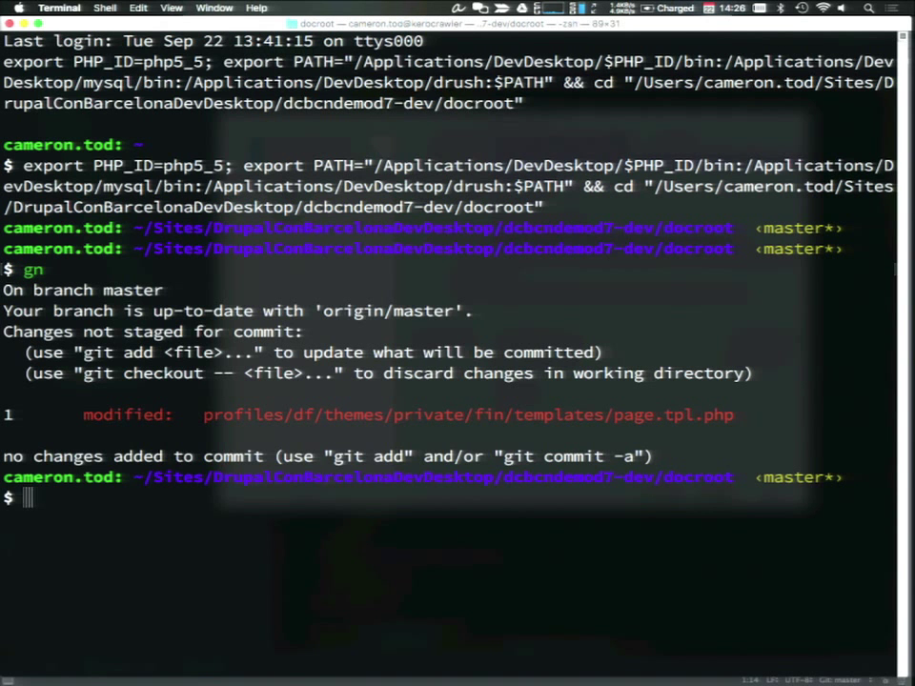
type("gn")
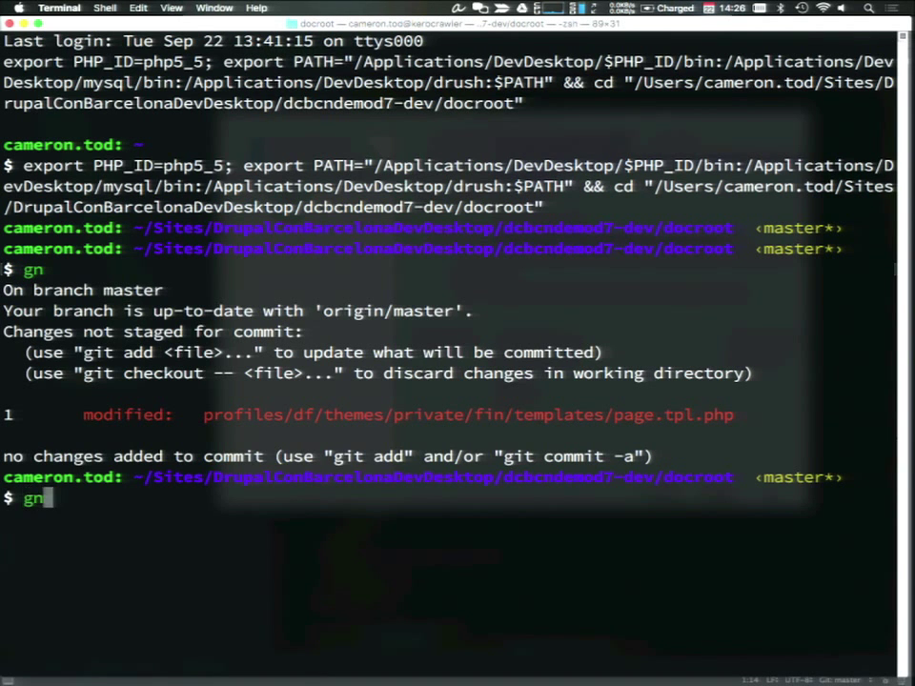
type(" diff 1")
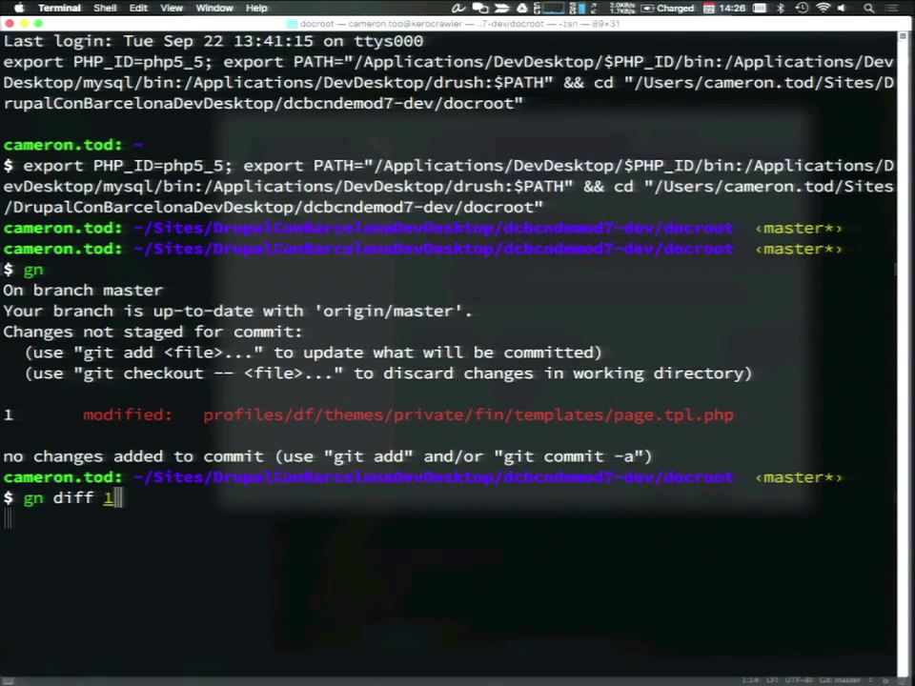
key("Return")
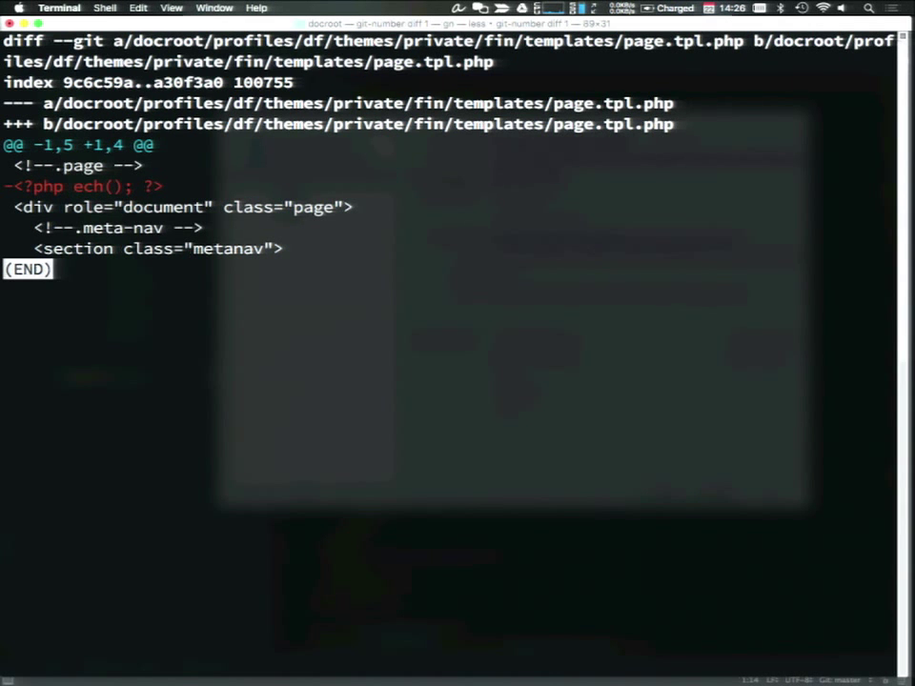
type("q")
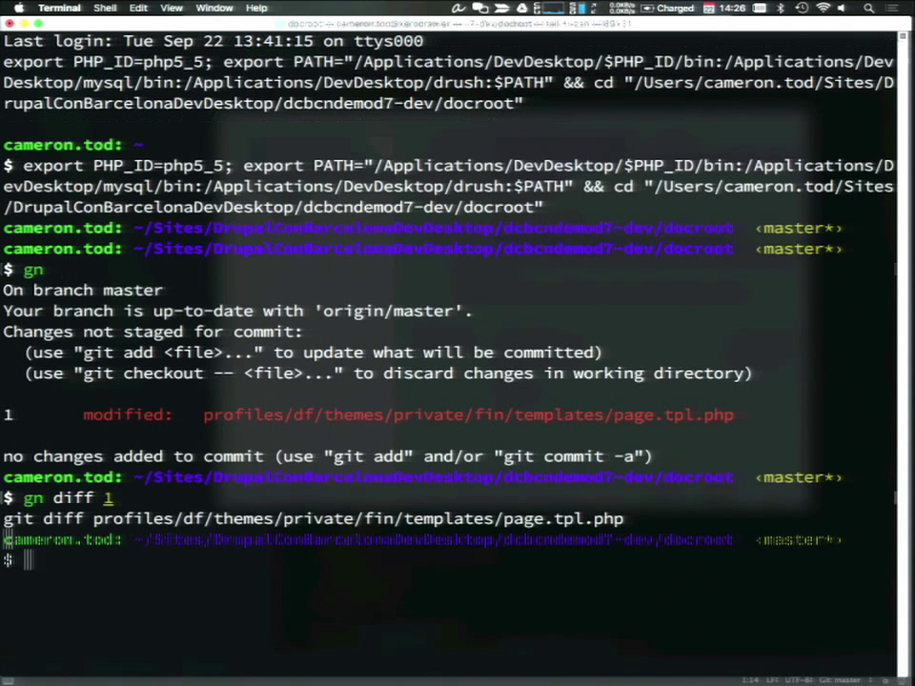
- Stage the modified page.tpl.php with "gn add 1"
type("gn ")
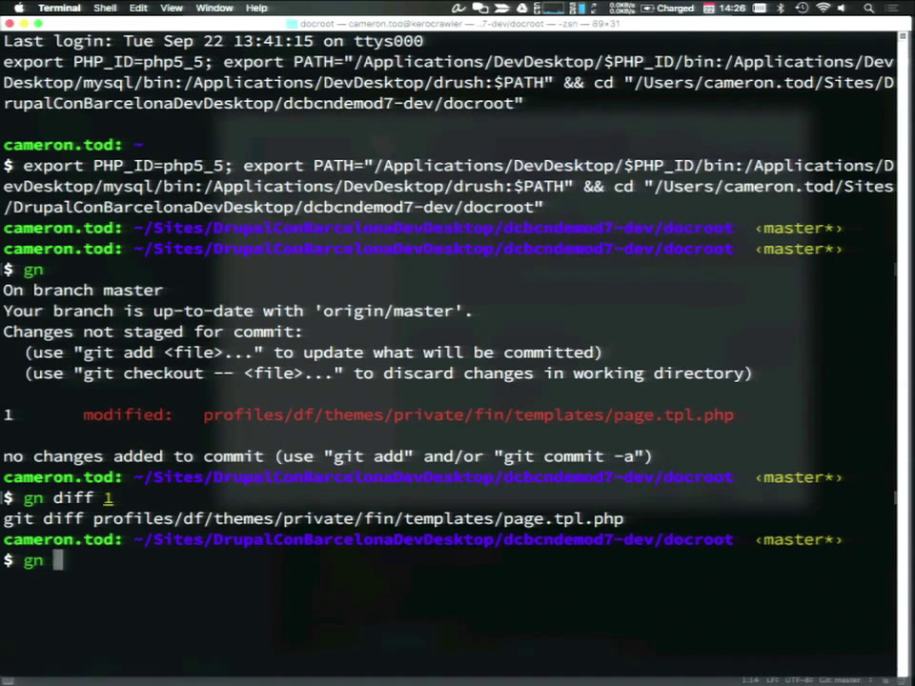
type("add 1")
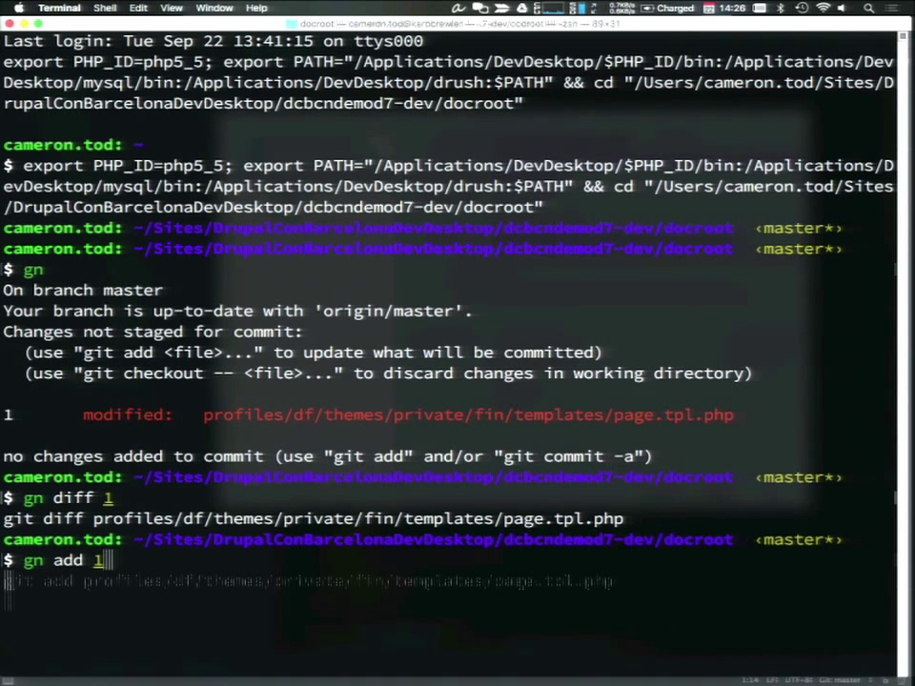
key("Return")
- Commit the staged change with git using the message "Fixed syntax error"
type("git comm")
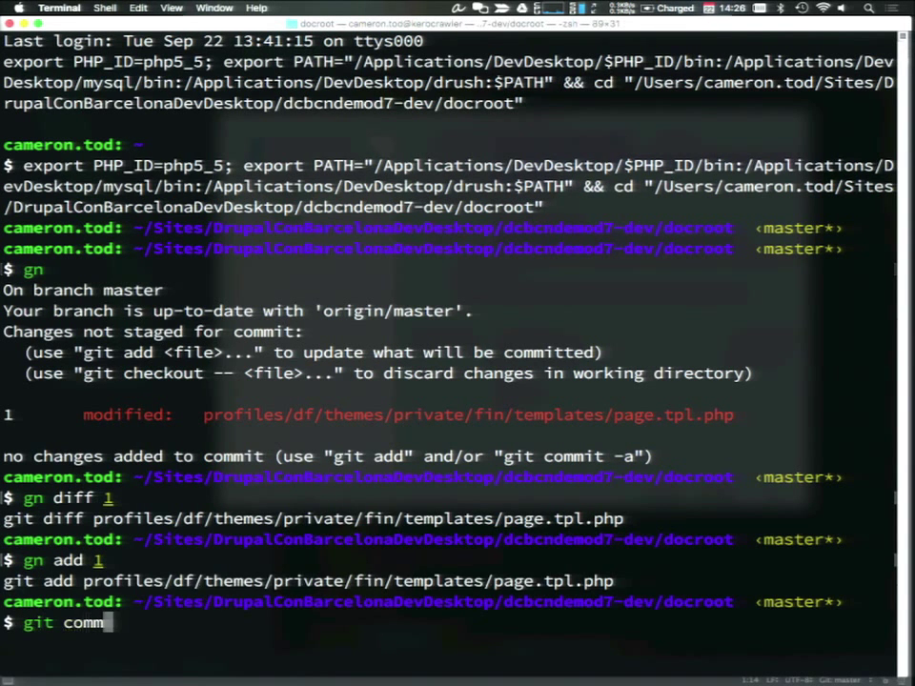
type("it -m '")
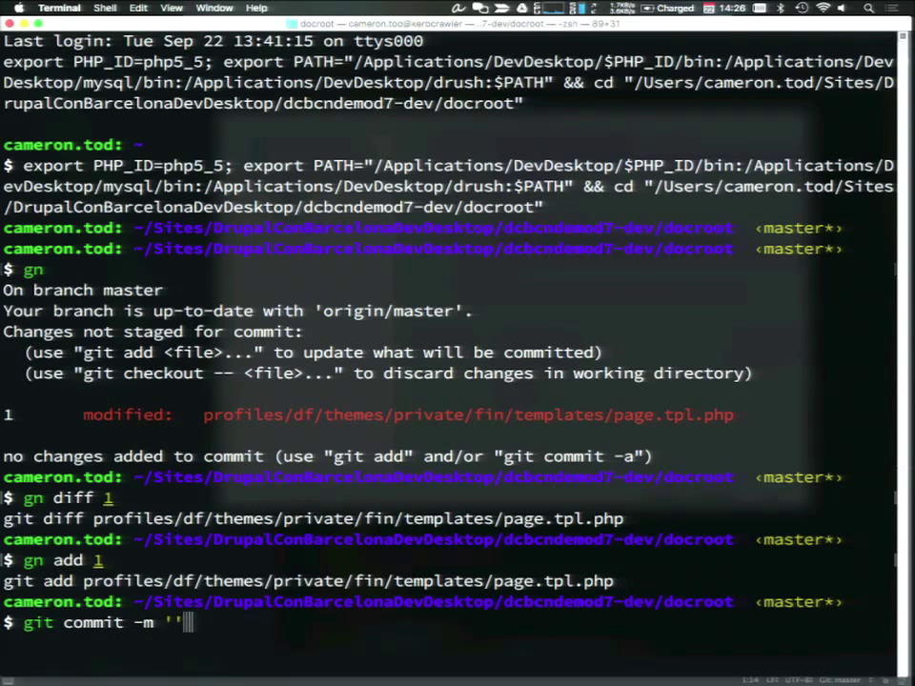
type("Fe")
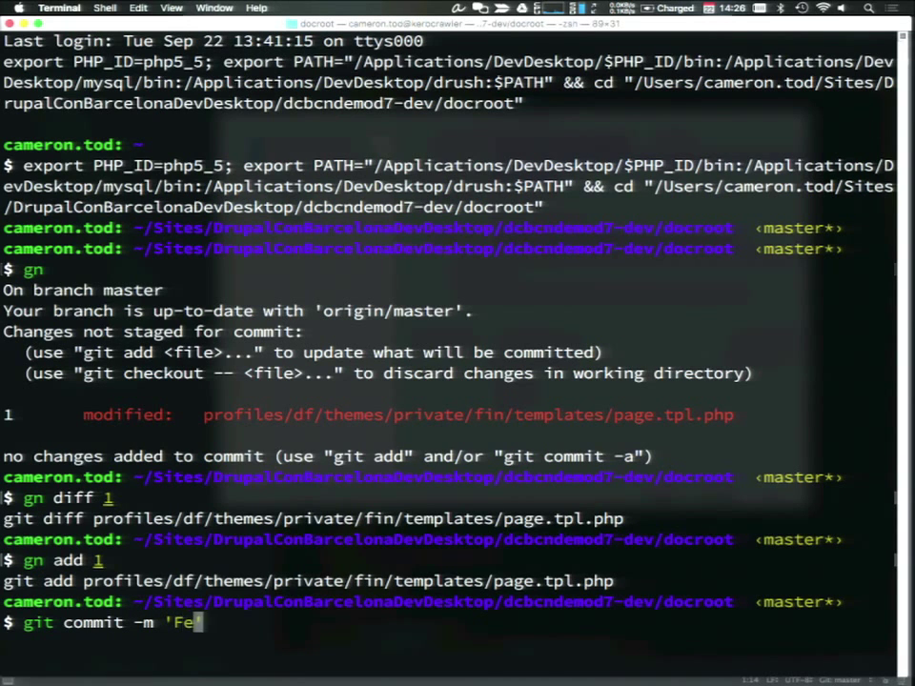
key("BackSpace")
type("ixed'")
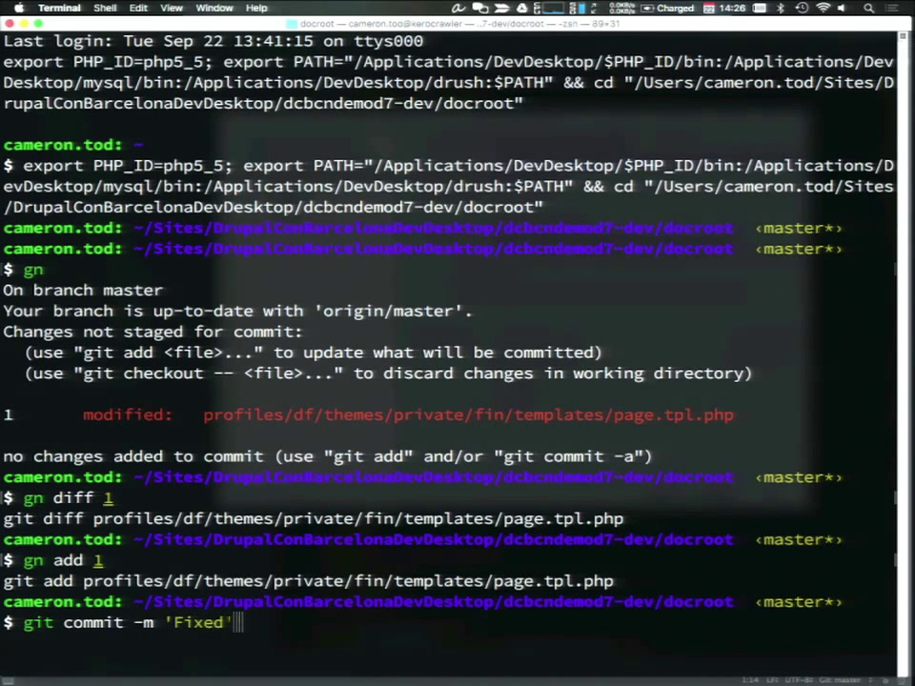
key("Left")
type("syntax error")
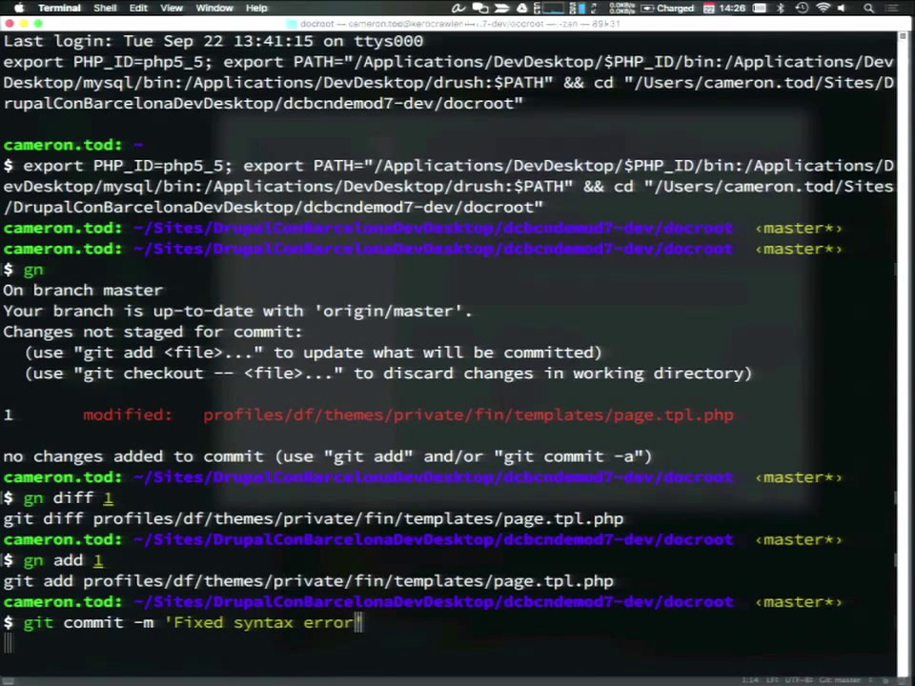
key("Return")
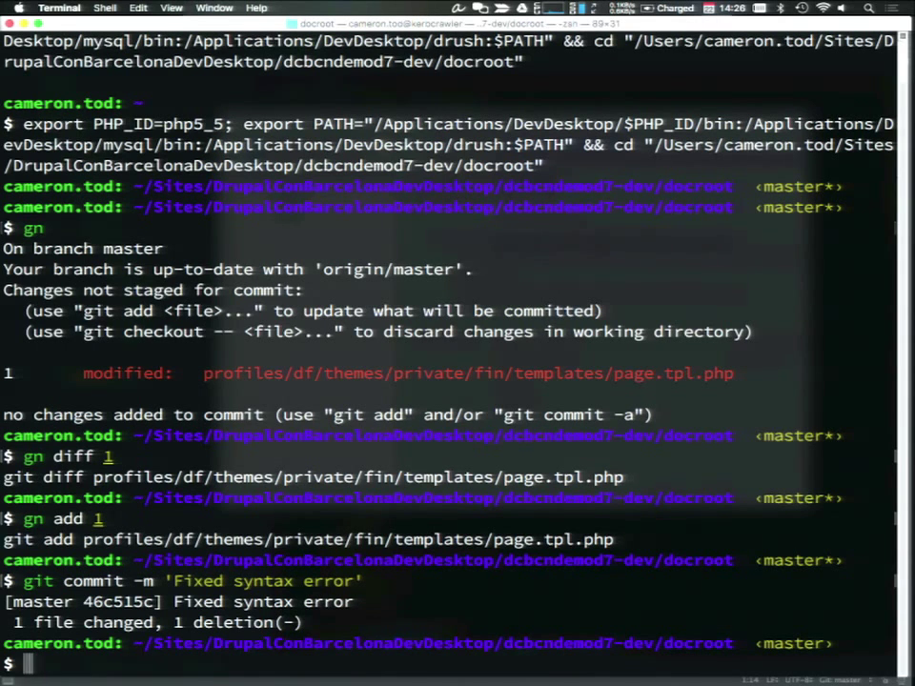
- Push the committed fix to the remote repository with "git push" and highlight the Acquia hosting address in the output
type("git ")
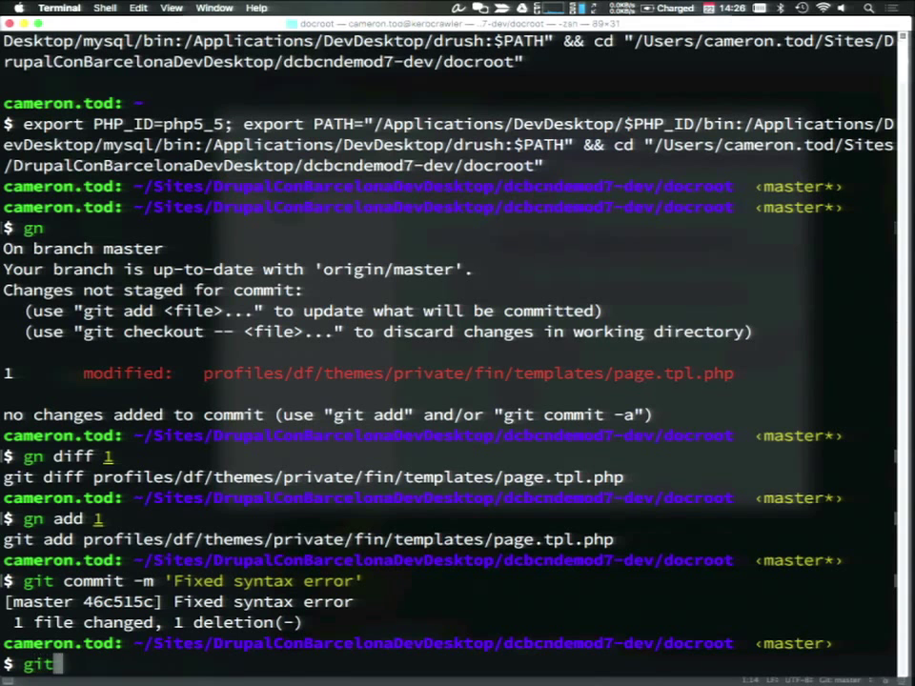
type("push")
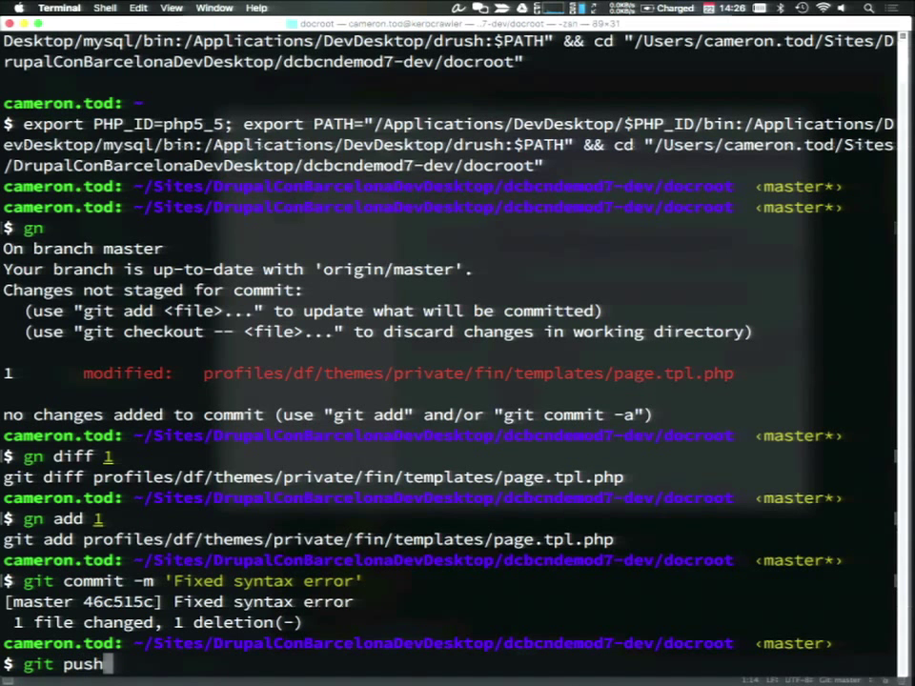
key("Return")
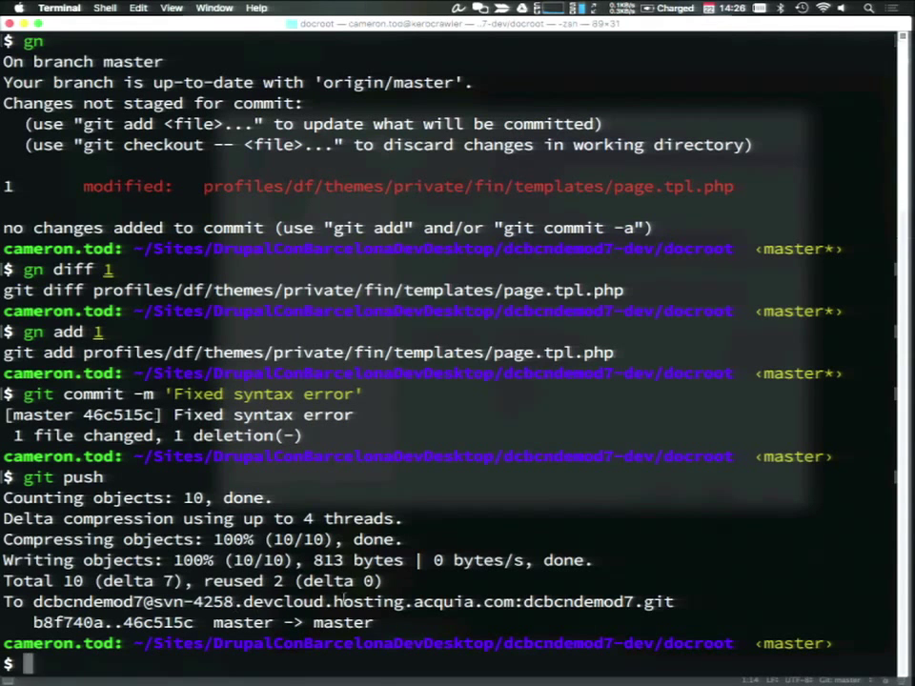
left_click_drag(244, 602, 634, 601)
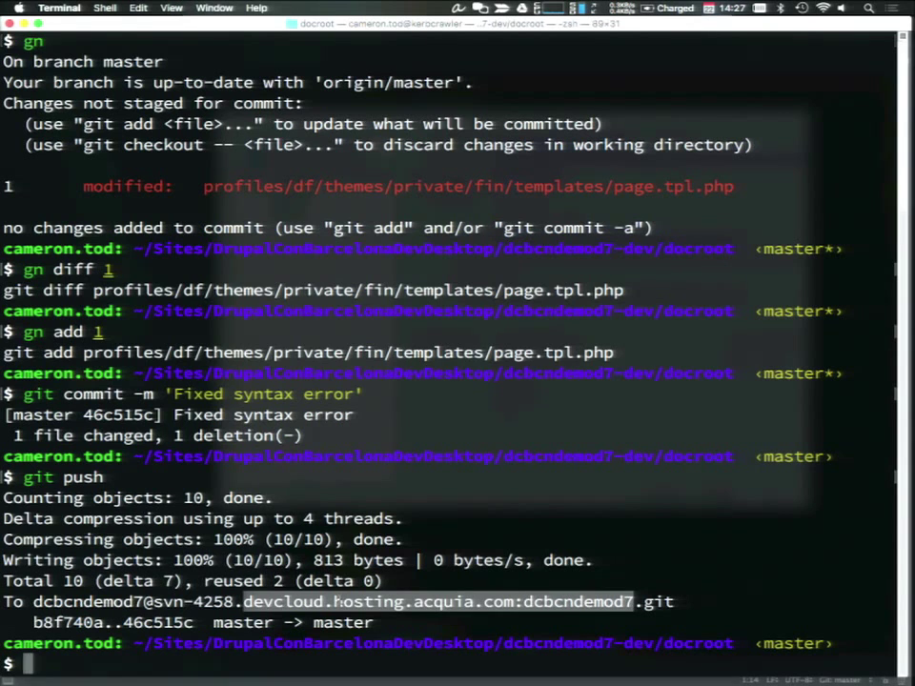
- Switch to Safari, go to the site's Cloud Workflow page, and inspect the task details of the "Fixed syntax error" commit
key("super+Tab")
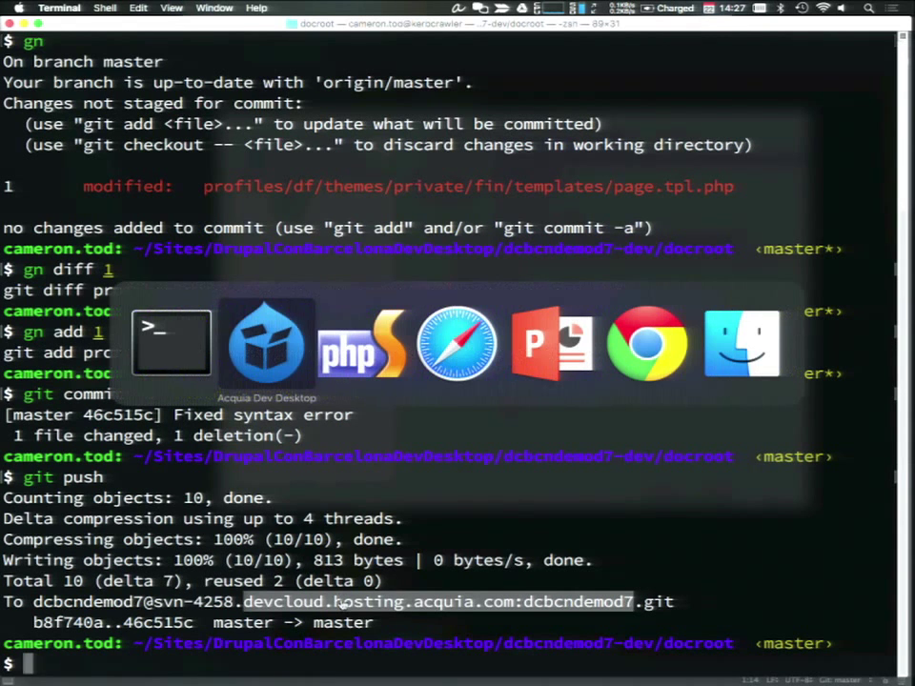
key("super+Tab")
key("super+Tab")
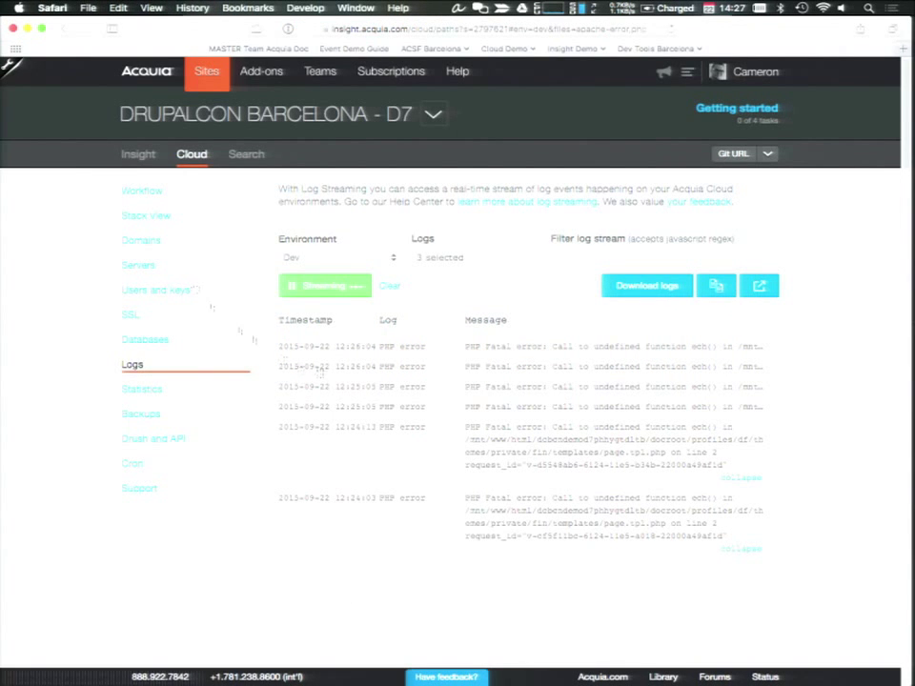
left_click(131, 200)
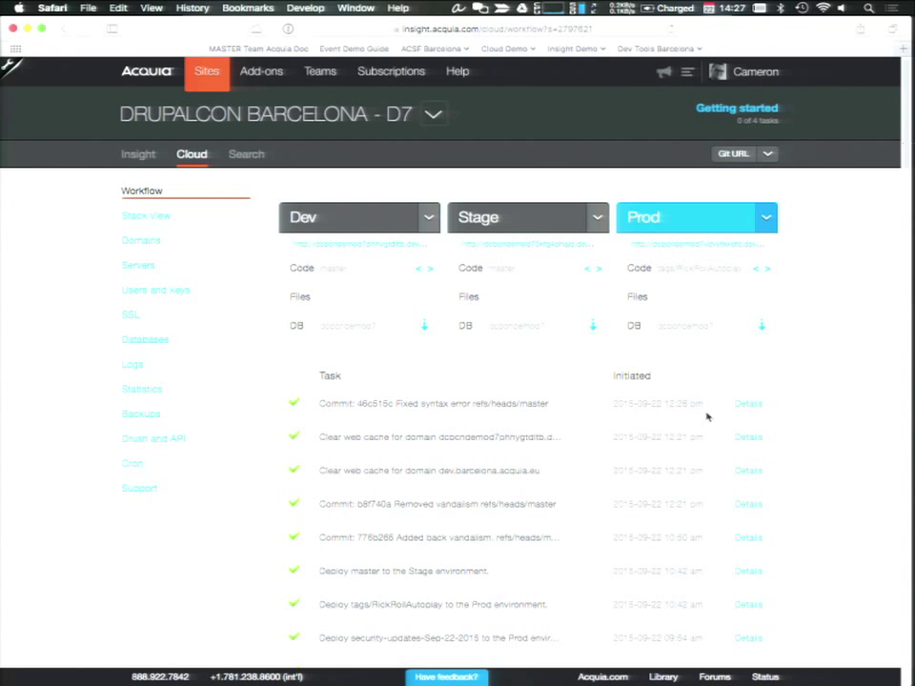
left_click(749, 405)
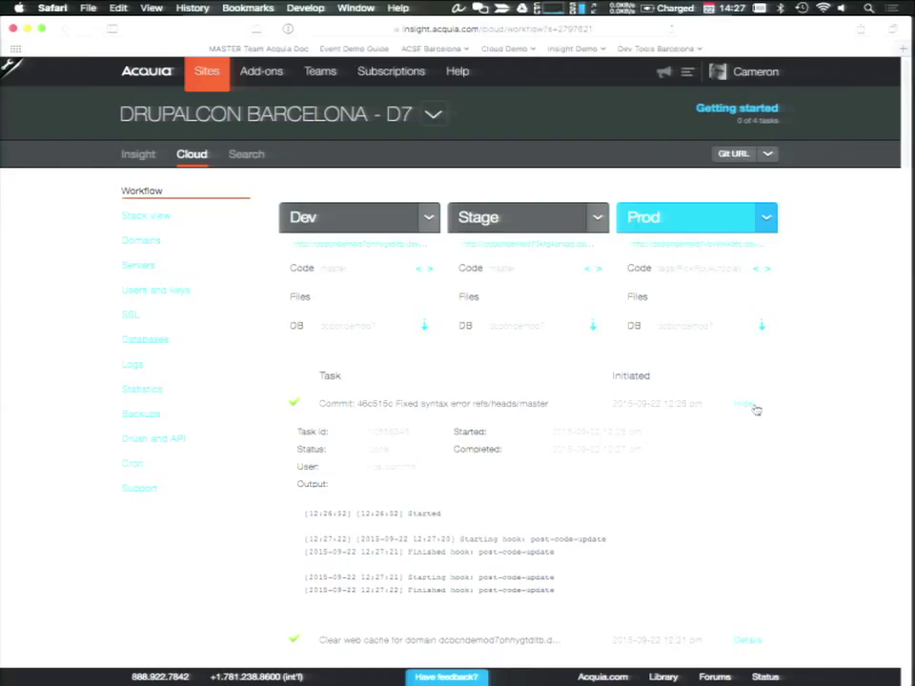
left_click(749, 406)
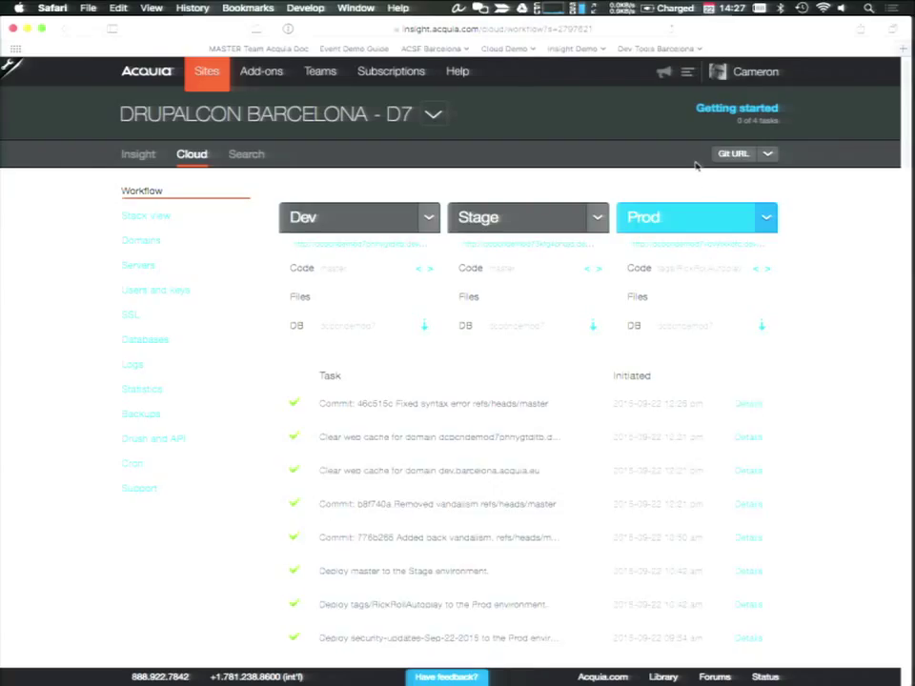
- Check the Acquia notifications, close them, and open the Dev environment's site to review the fix
left_click(687, 76)
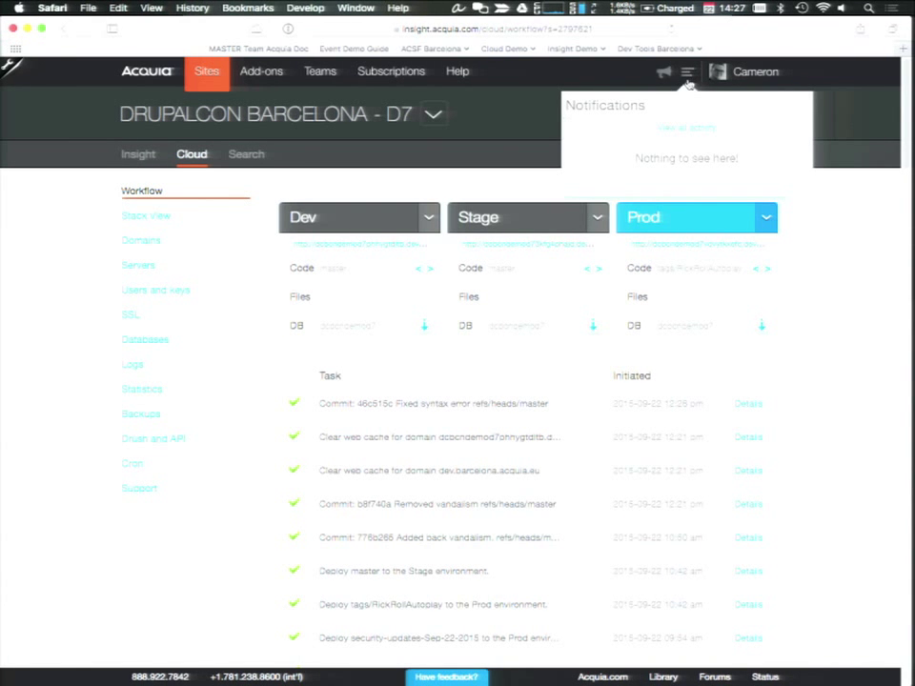
left_click(690, 84)
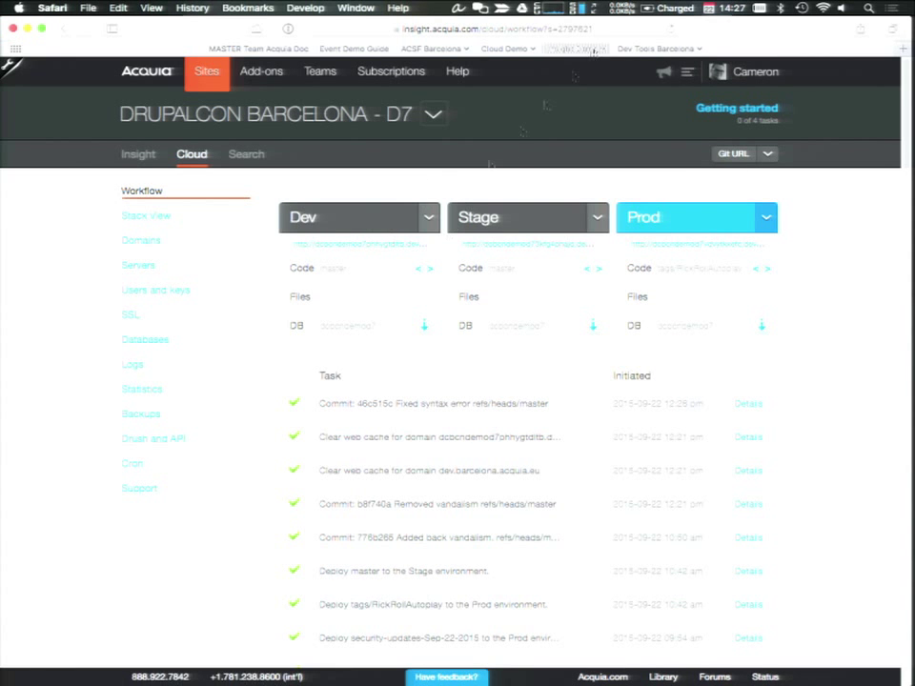
left_click(381, 255)
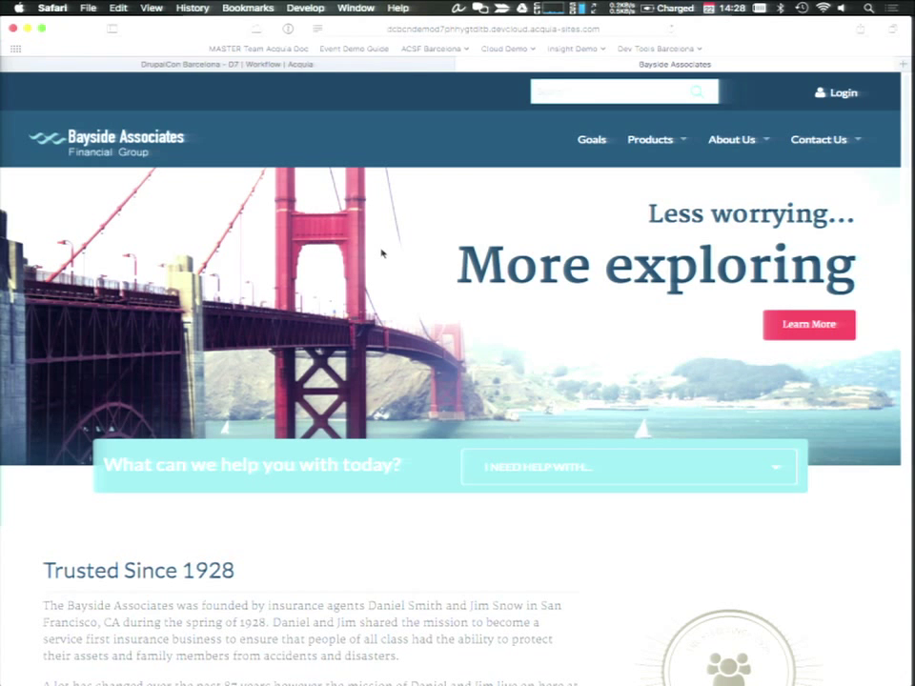
- Switch to PowerPoint, present the slide show from slide 10 "I think we did it", and advance to the "Demo: Deploy to Prod" slide
key("super+Tab")
key("super+Tab")
key("super+Tab")
key("super+Tab")
key("super+Tab")
scroll(129, 494, "down", 5)
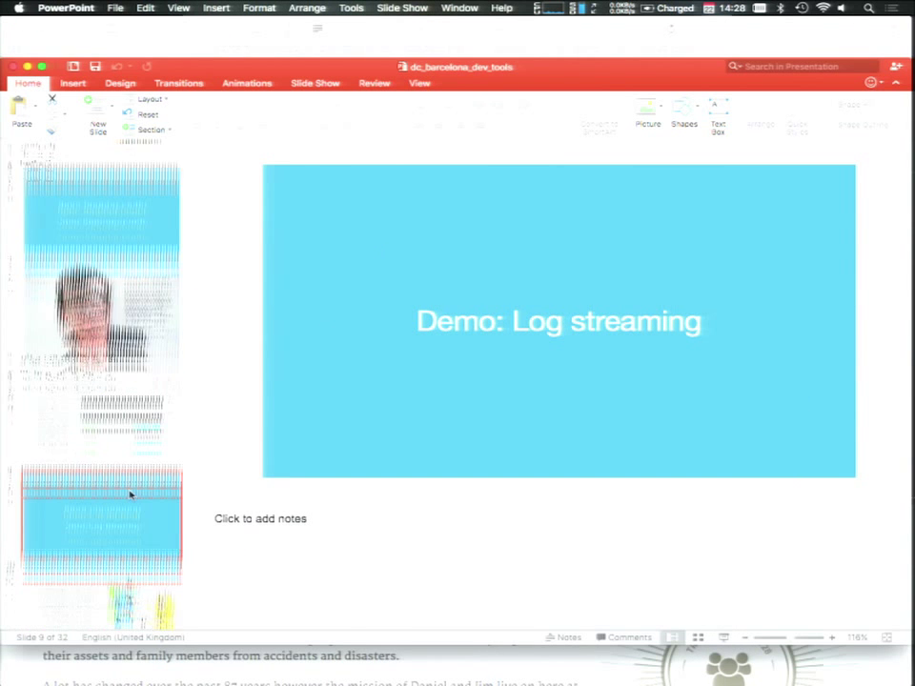
left_click(130, 493)
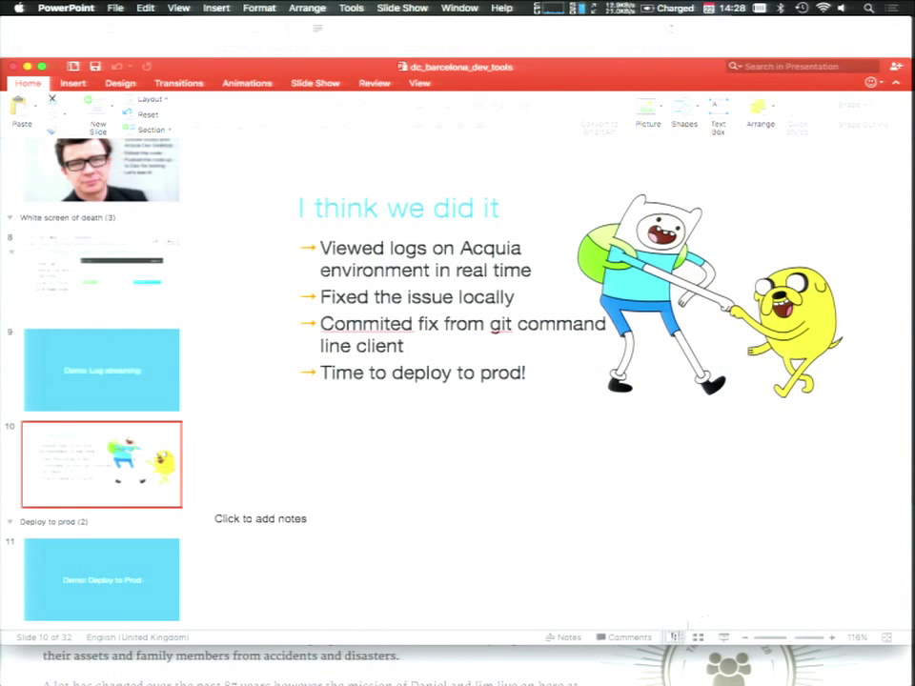
left_click(726, 638)
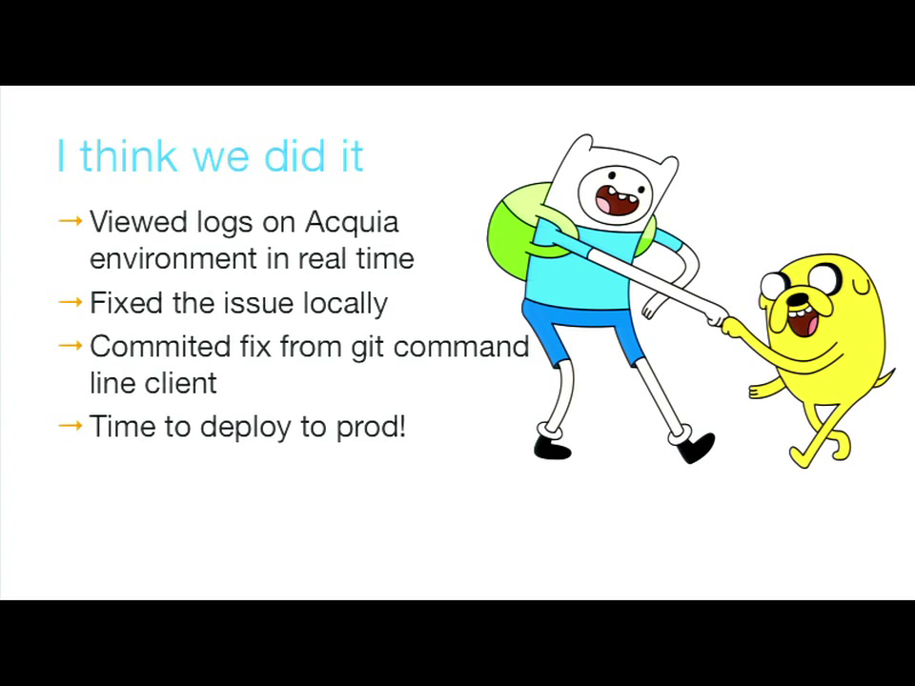
key("Right")
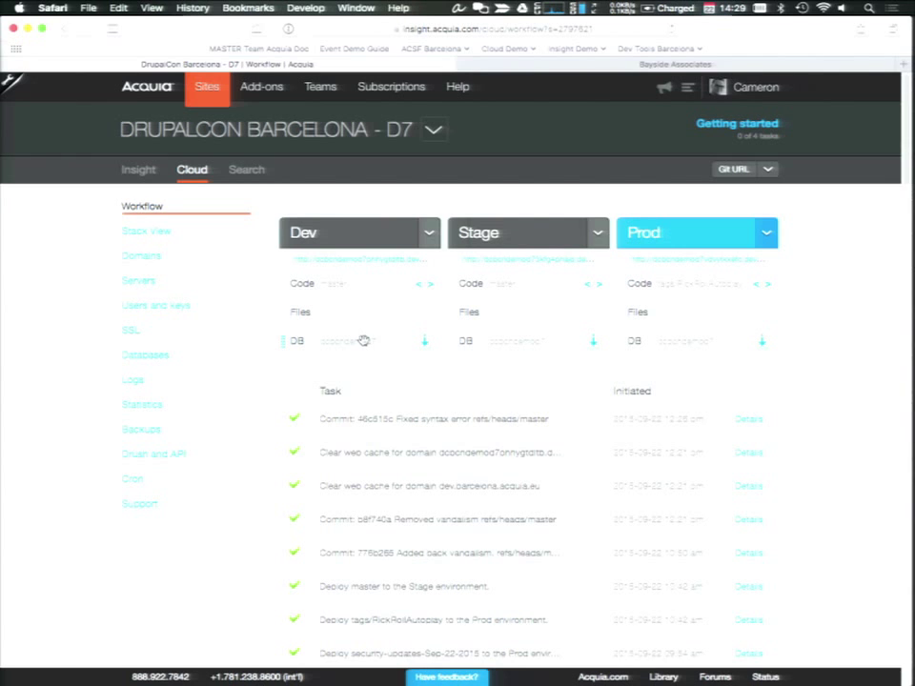
- Back up all databases of the Prod environment
left_click(768, 233)
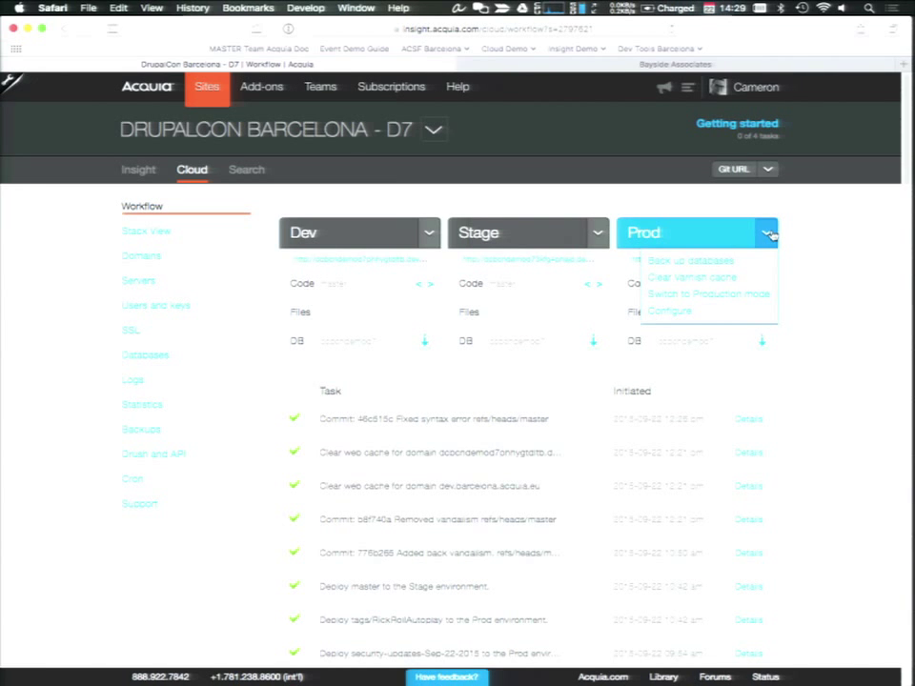
left_click(731, 262)
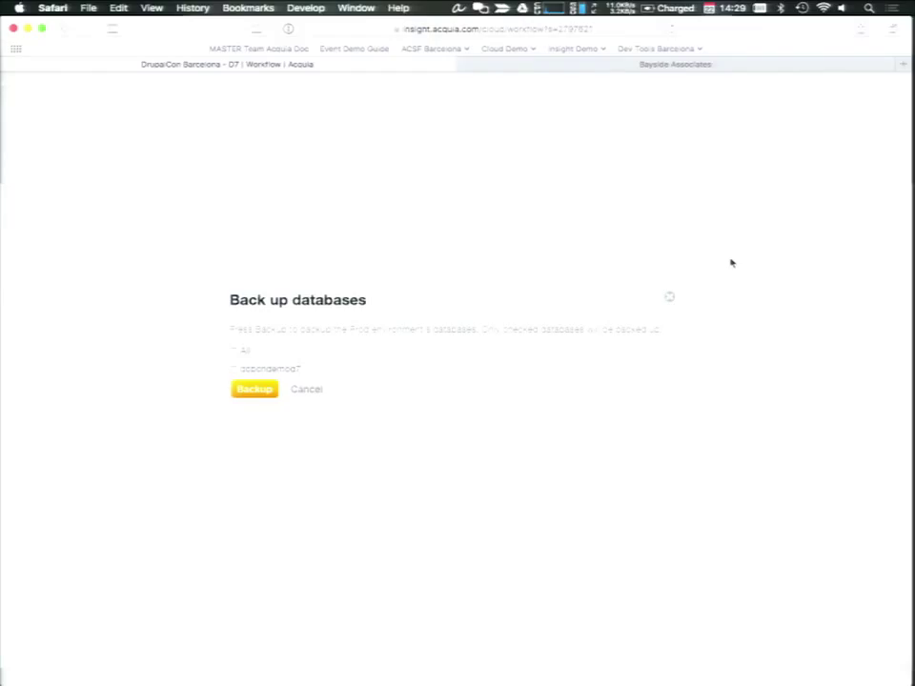
left_click(235, 353)
left_click(258, 390)
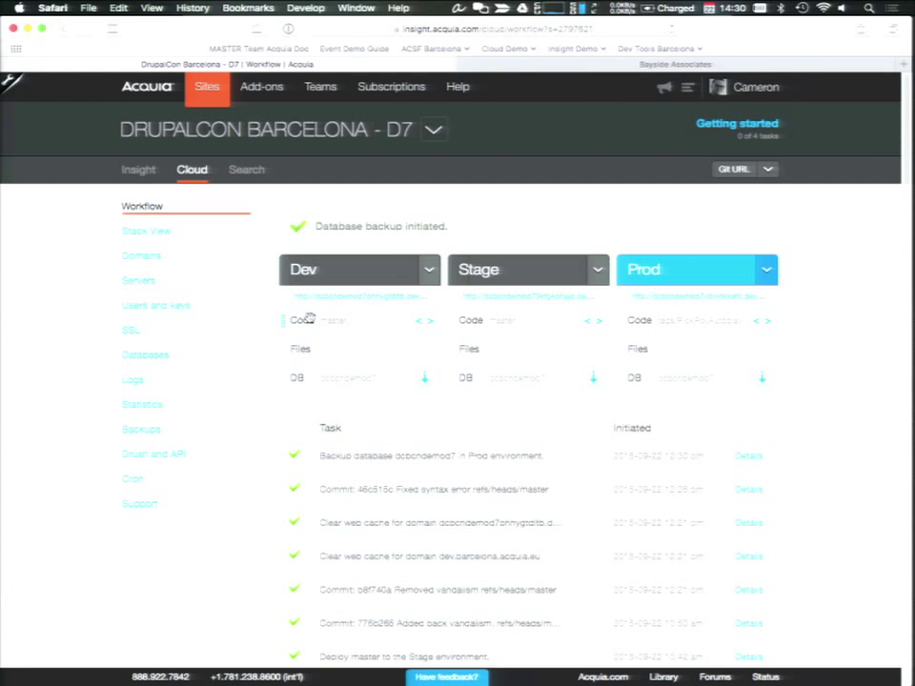
- Deploy the Dev environment's master code to Prod with the commit message "Removed vandalism!"
left_click_drag(310, 318, 662, 341)
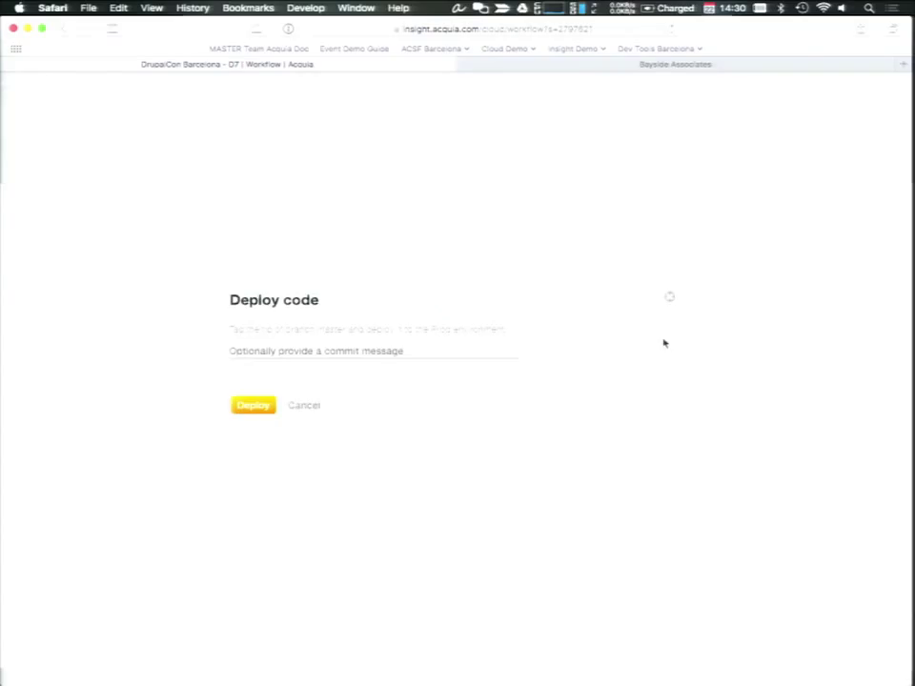
left_click(380, 365)
type("Removed vandalism!")
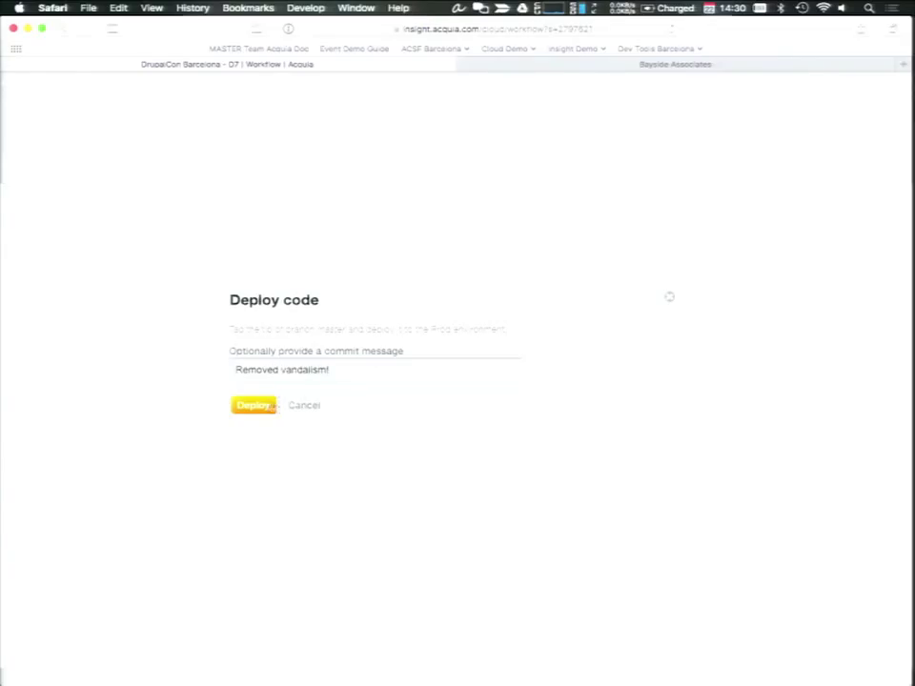
left_click(269, 406)
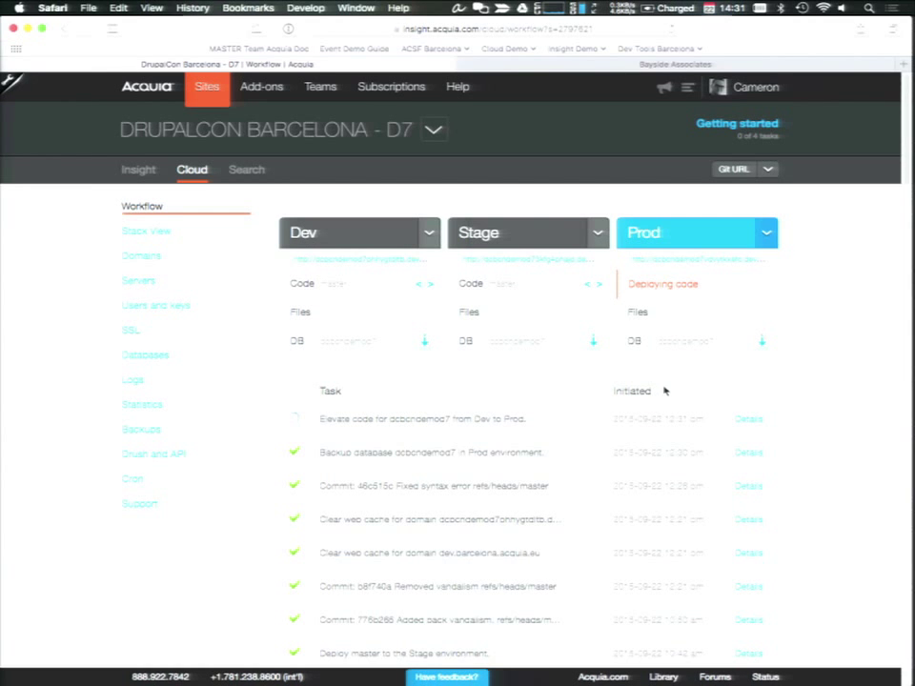
- Examine the details and output log of the task elevating code from Dev to Prod
left_click(745, 420)
scroll(826, 478, "down", 2)
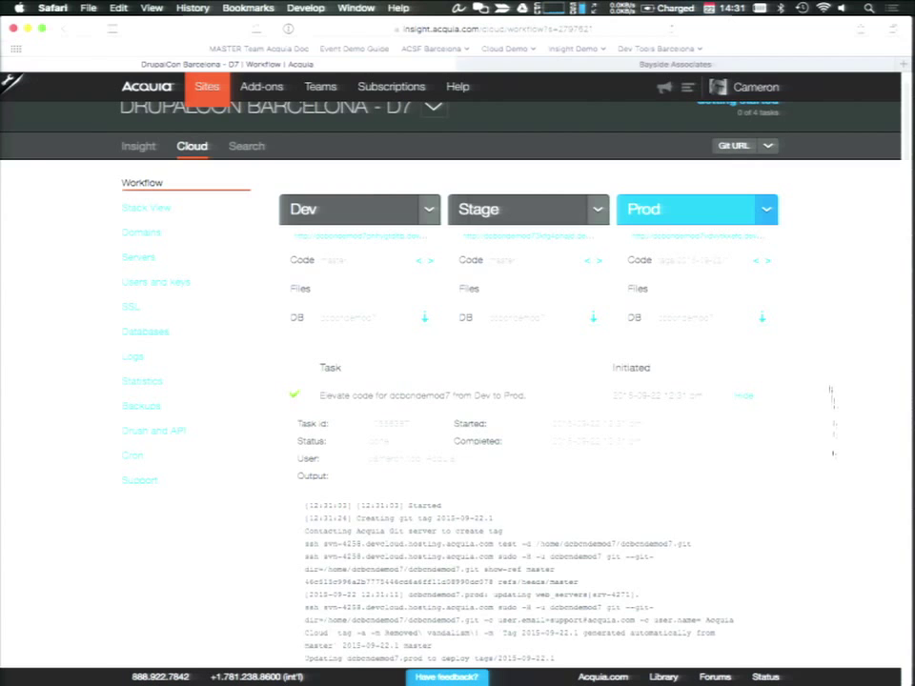
scroll(826, 375, "down", 4)
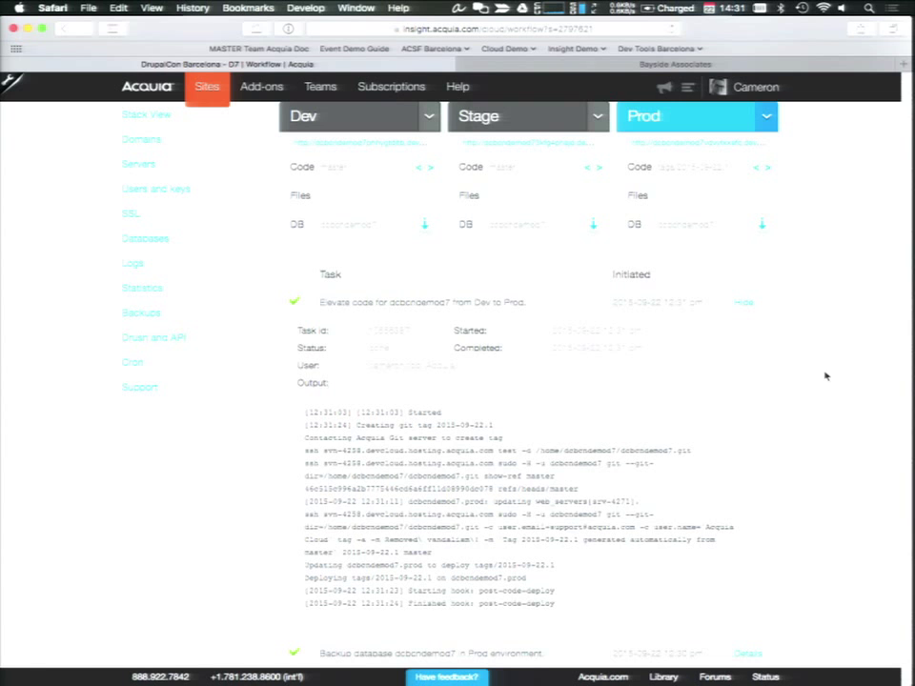
scroll(825, 375, "up", 4)
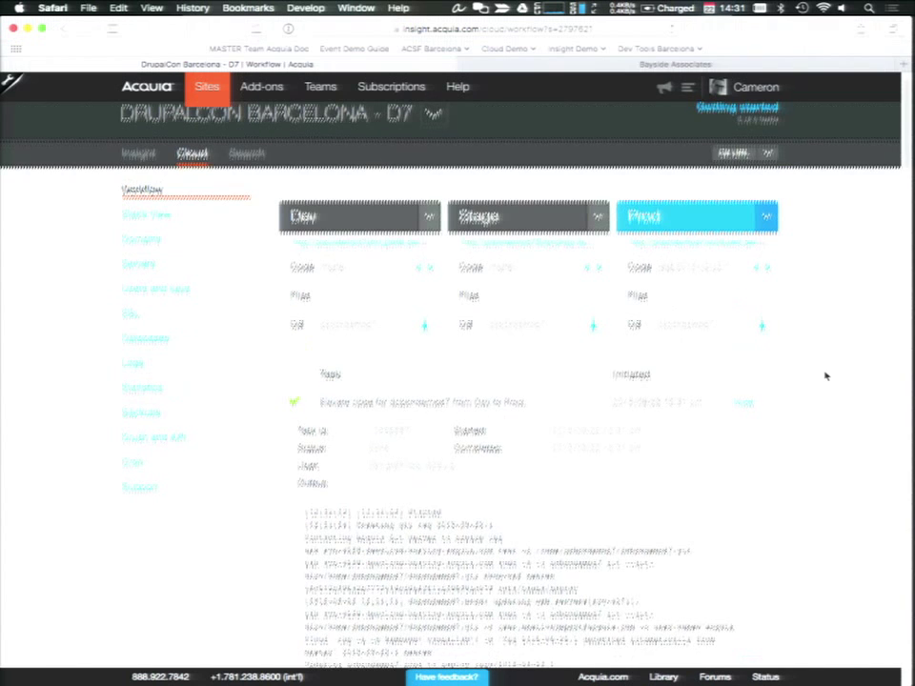
- Load the production Bayside Associates site from the Dev Tools Barcelona bookmarks in the tab showing the Dev site
left_click(623, 64)
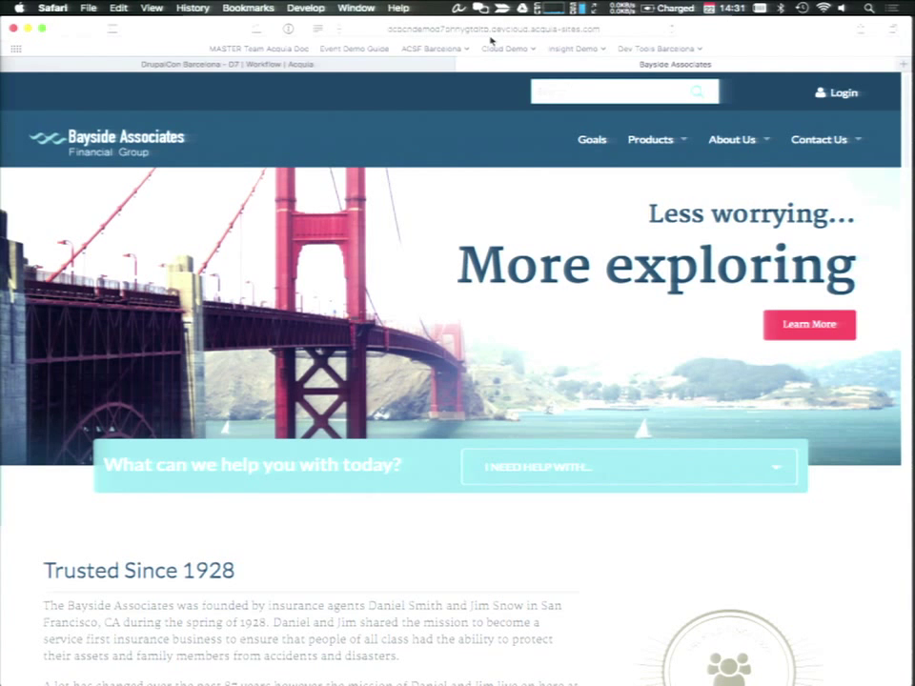
left_click(666, 49)
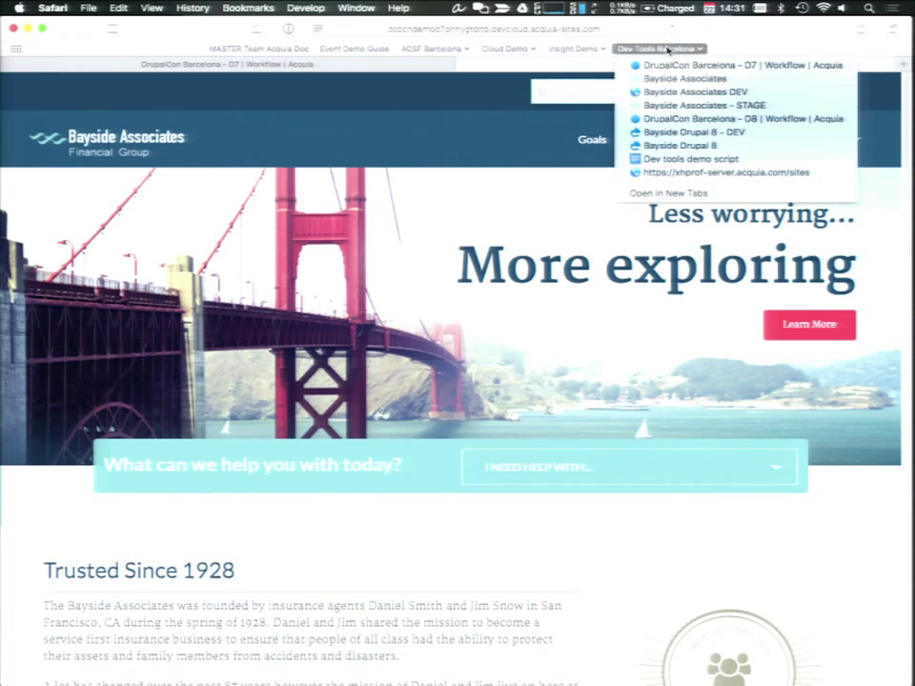
left_click(668, 78)
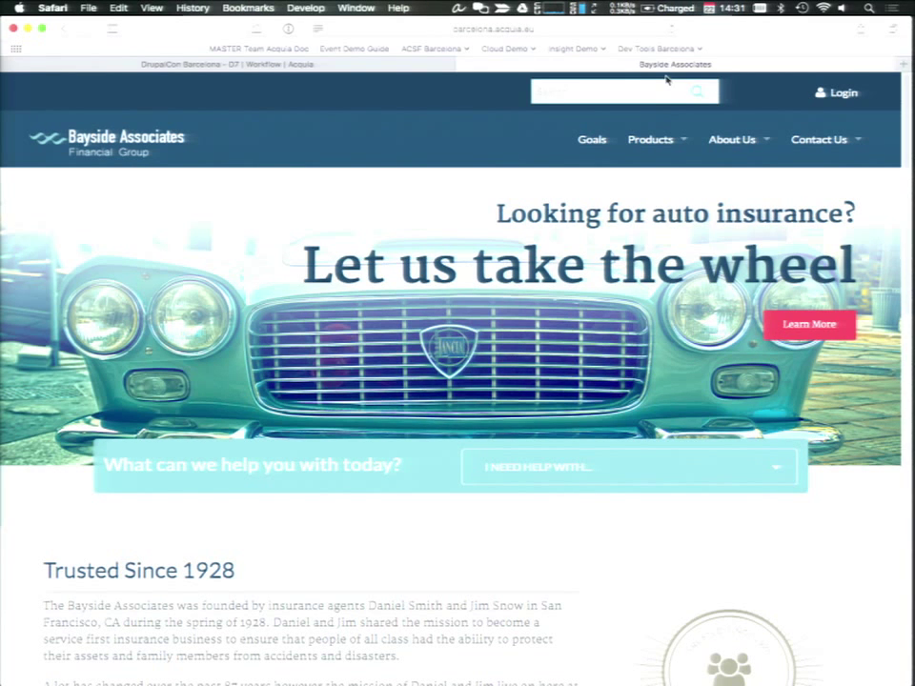
- Switch to PowerPoint and resume the slide show from slide 11, "Demo: Deploy to Prod"
key("super+Tab")
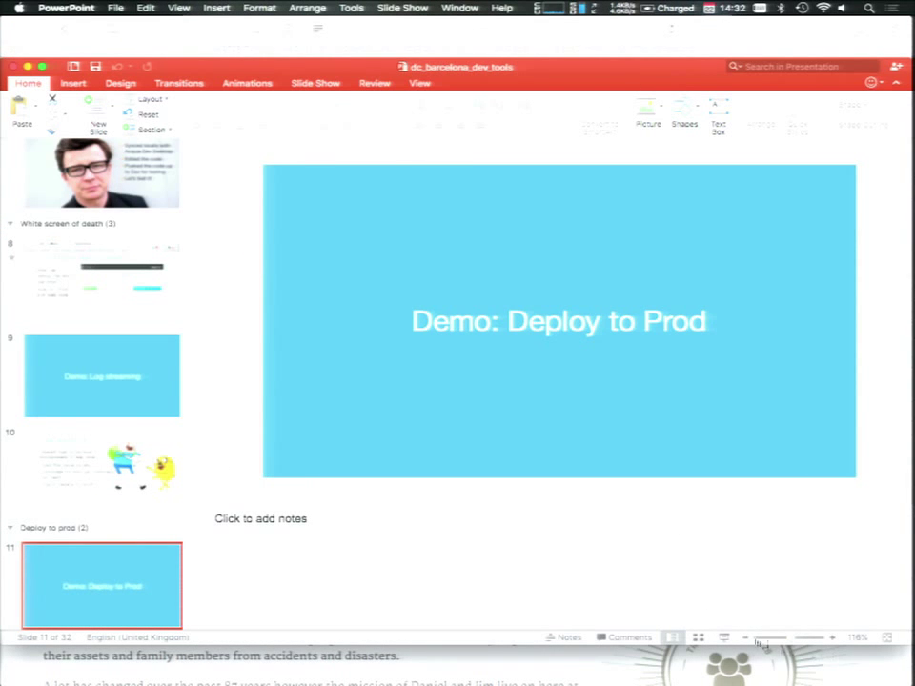
left_click(724, 638)
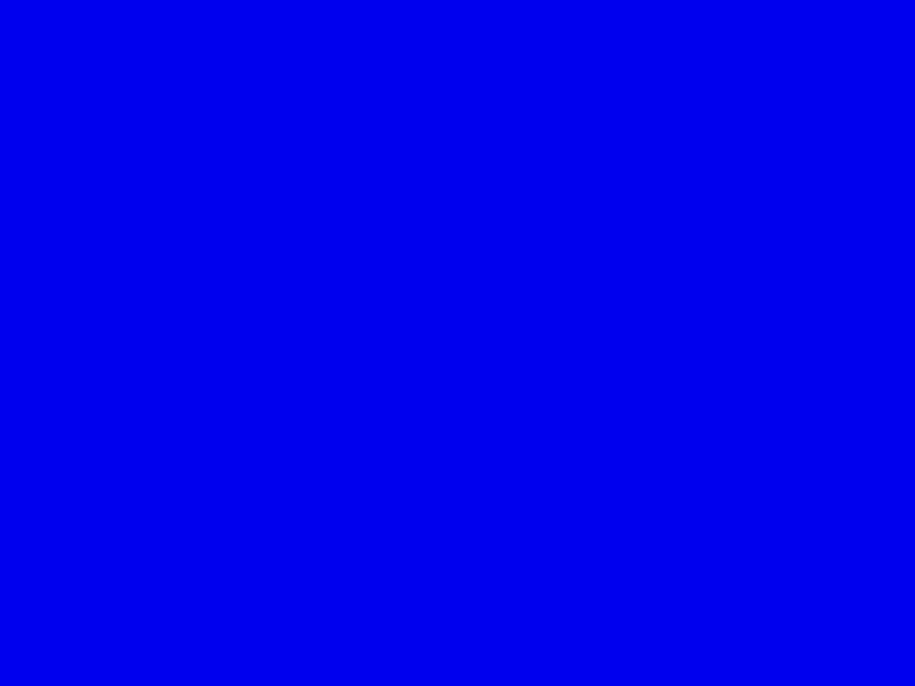